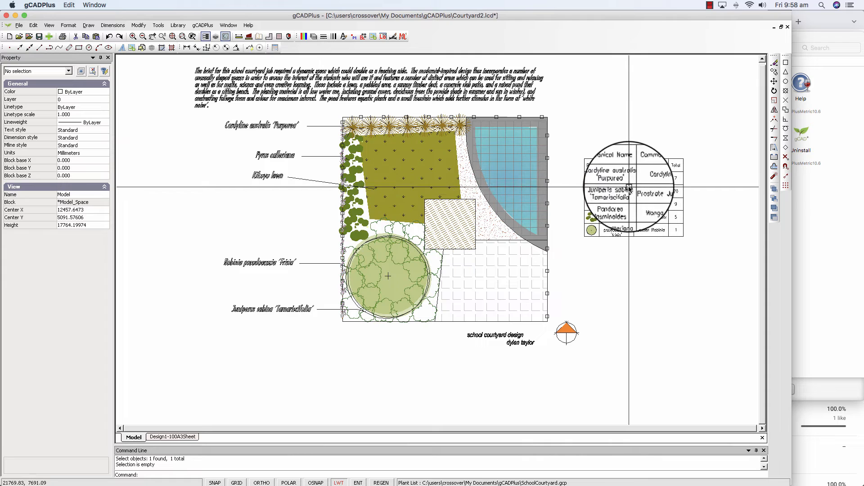
- Examine the plant schedule block and its entries beside the courtyard plan
{"action": "left_click", "coordinate": [628, 189]}
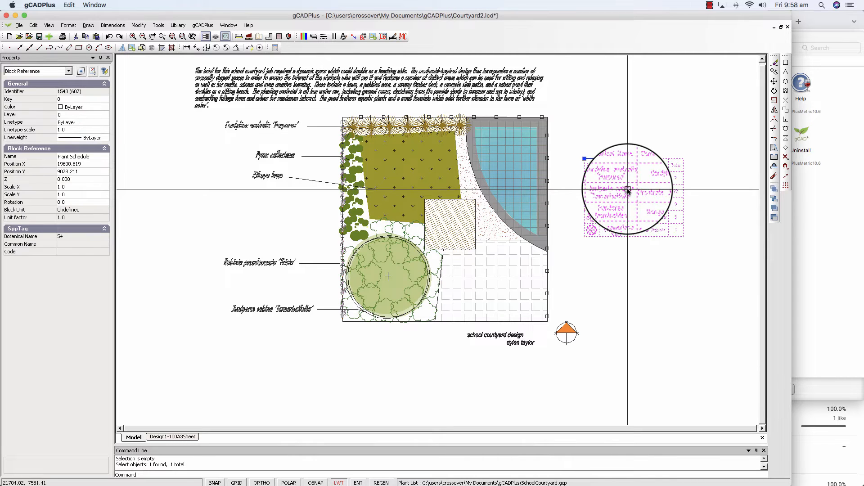
{"action": "key", "text": "Escape"}
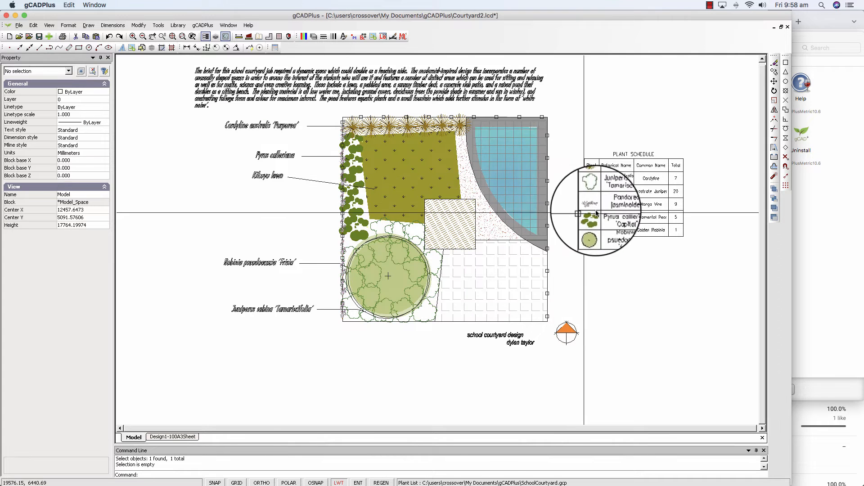
{"action": "scroll", "coordinate": [580, 184], "scroll_direction": "up", "scroll_amount": 3}
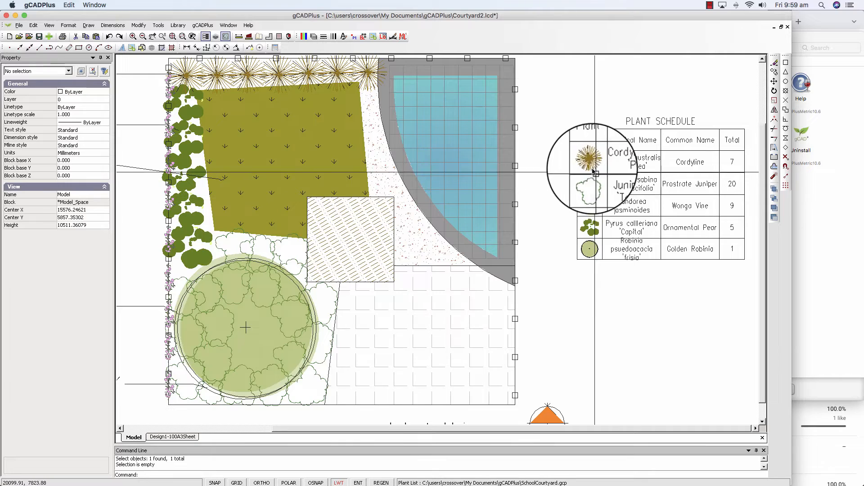
{"action": "scroll", "coordinate": [617, 219], "scroll_direction": "down", "scroll_amount": 1}
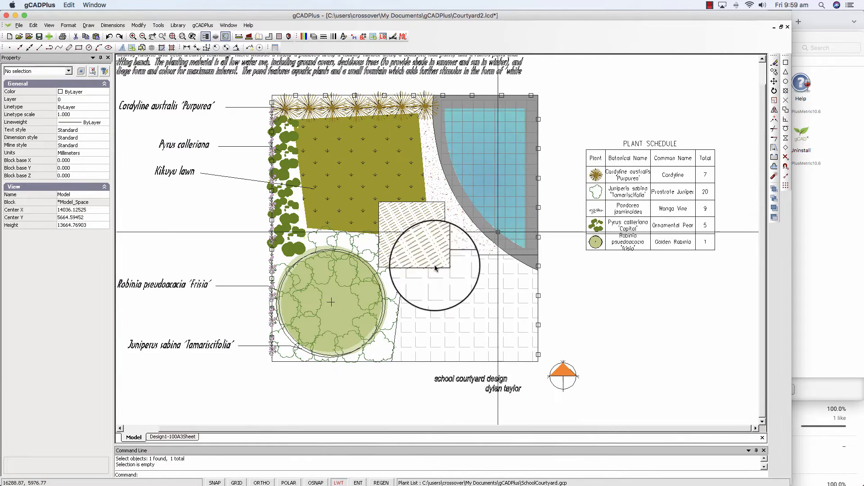
{"action": "middle_click_drag", "start_coordinate": [418, 311], "coordinate": [433, 246]}
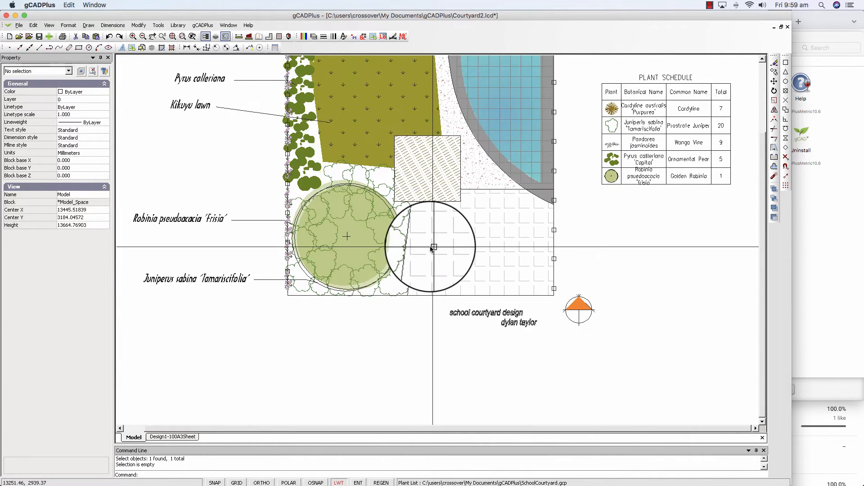
{"action": "left_click", "coordinate": [206, 26]}
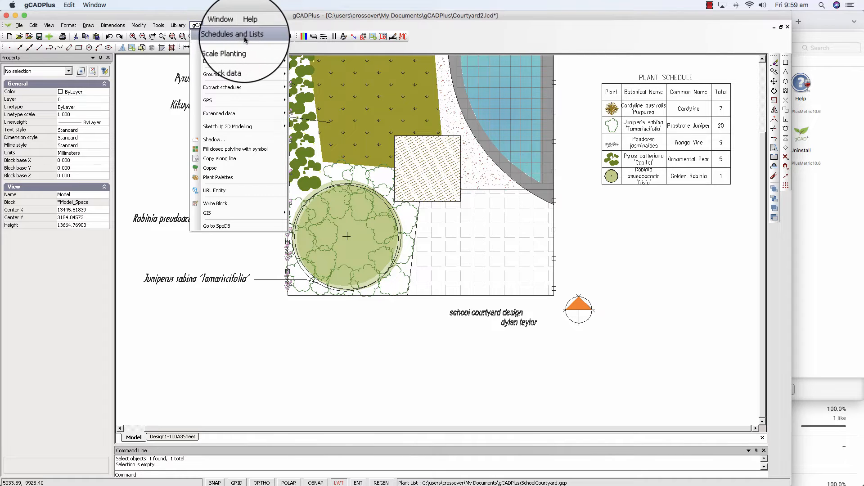
{"action": "mouse_move", "coordinate": [245, 40]}
{"action": "left_click", "coordinate": [327, 92]}
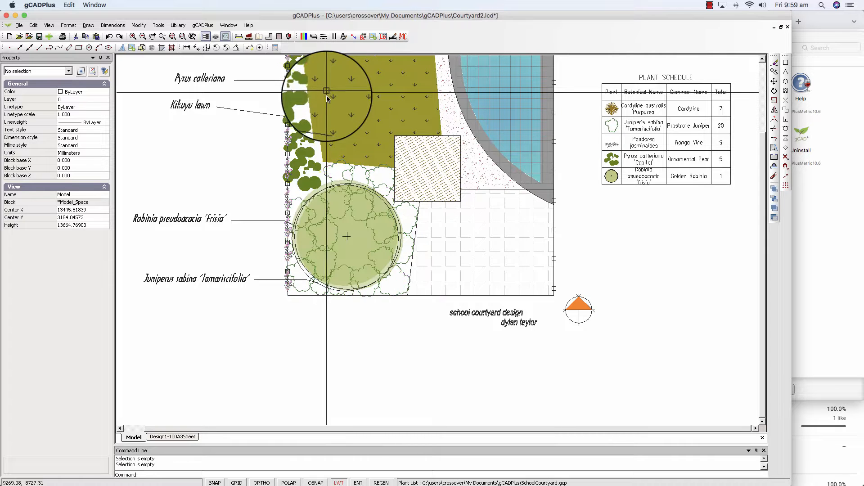
- Start a smart plant label for the juniper at the planting bed's lower-right corner, with a leader ending below the plan boundary
{"action": "left_click", "coordinate": [203, 27]}
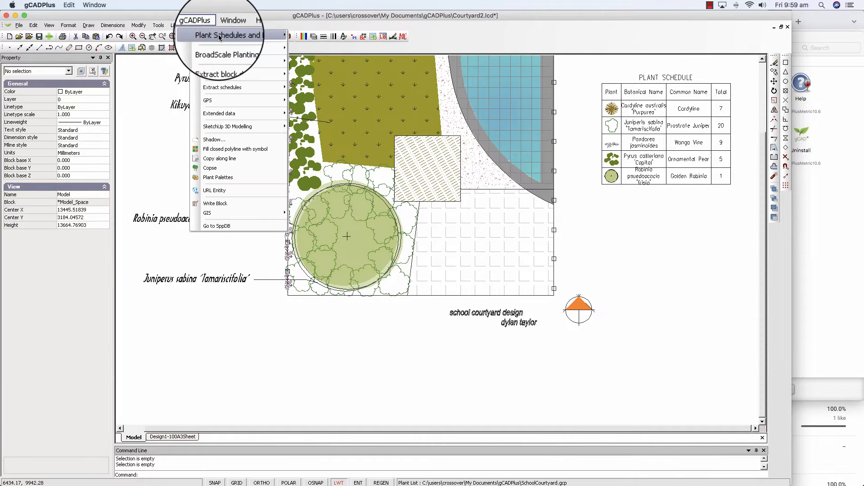
{"action": "mouse_move", "coordinate": [251, 36]}
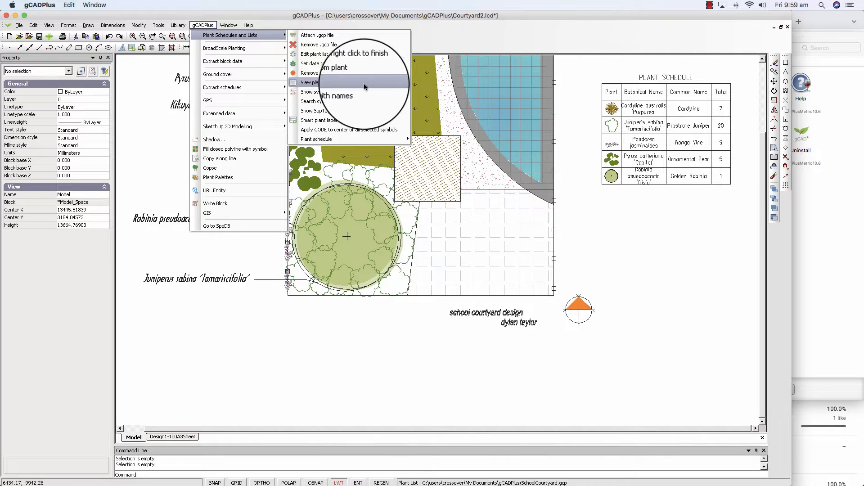
{"action": "left_click", "coordinate": [334, 122]}
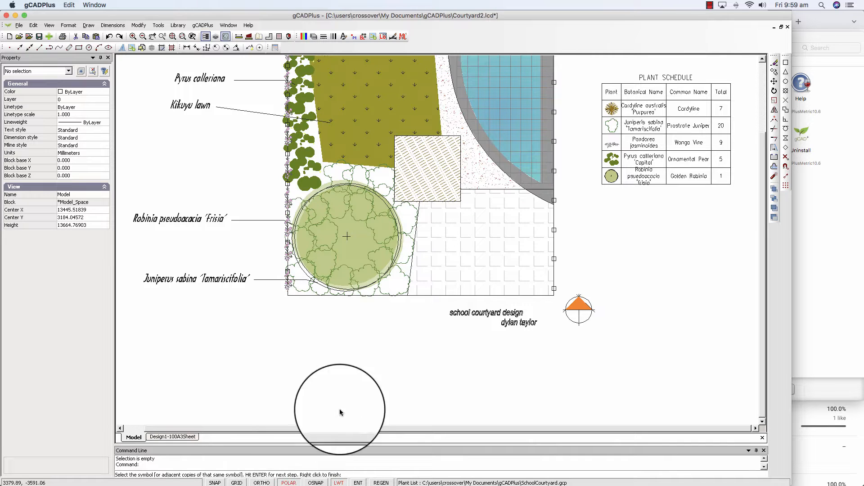
{"action": "left_click", "coordinate": [404, 275]}
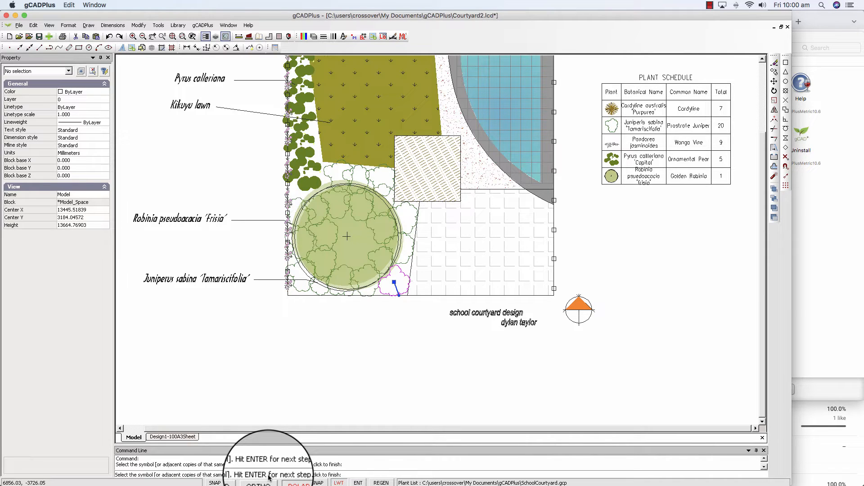
{"action": "key", "text": "Return"}
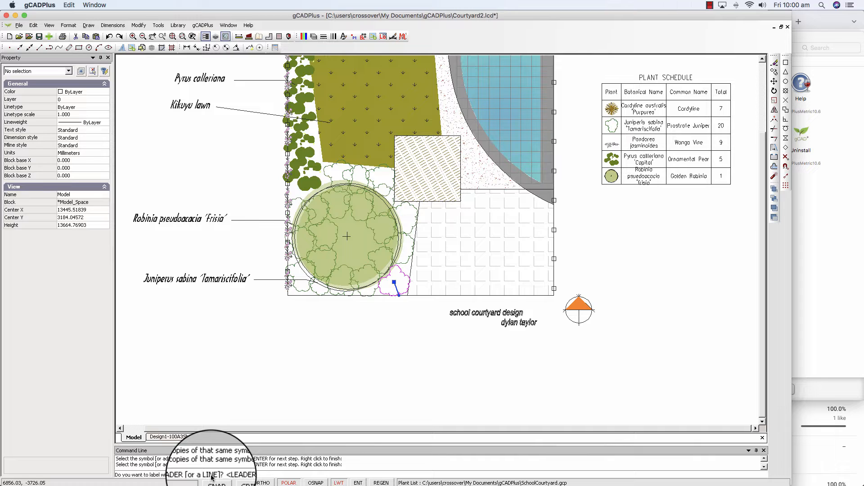
{"action": "key", "text": "Return"}
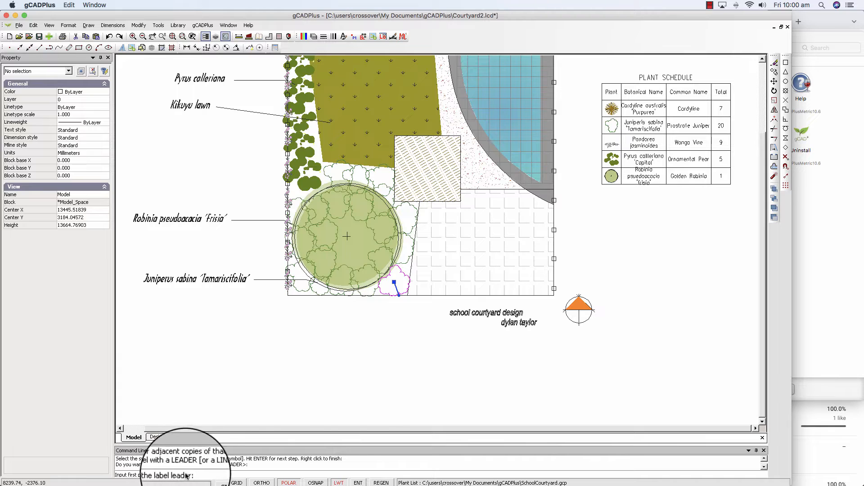
{"action": "left_click", "coordinate": [391, 287]}
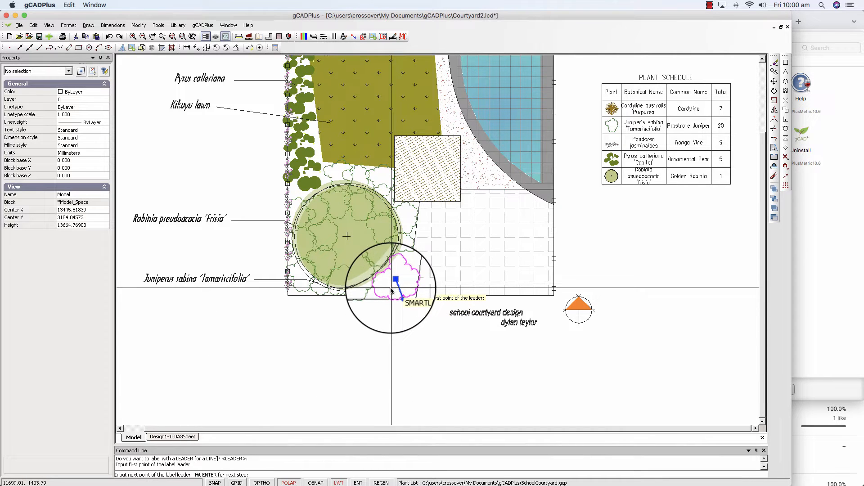
{"action": "left_click", "coordinate": [398, 336]}
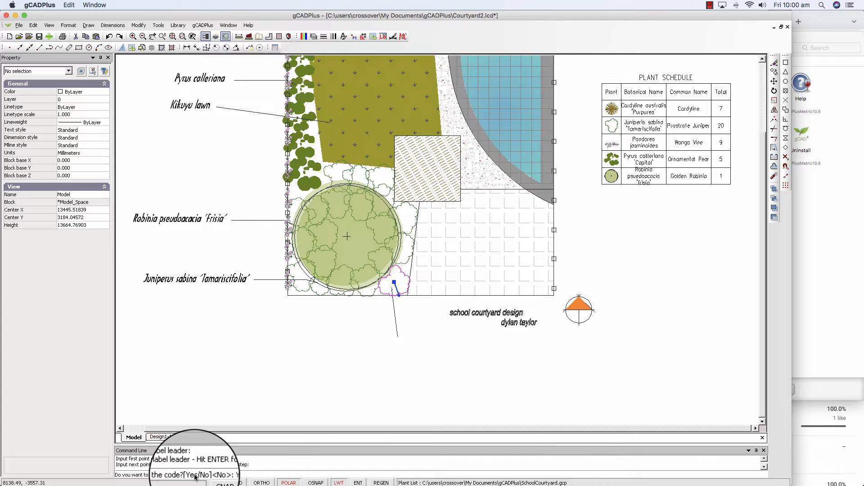
- Label the juniper with its plant code only, leaving out botanical name, common name and symbol count, and finish the label command
{"action": "key", "text": "Return"}
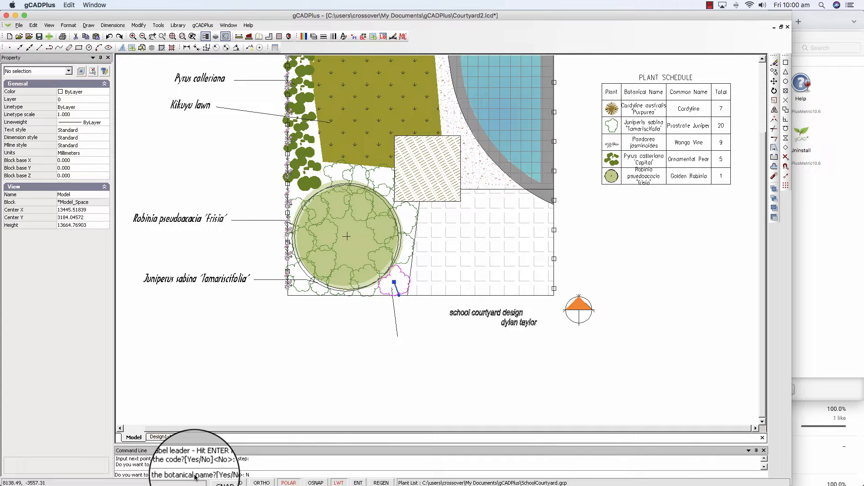
{"action": "key", "text": "Return"}
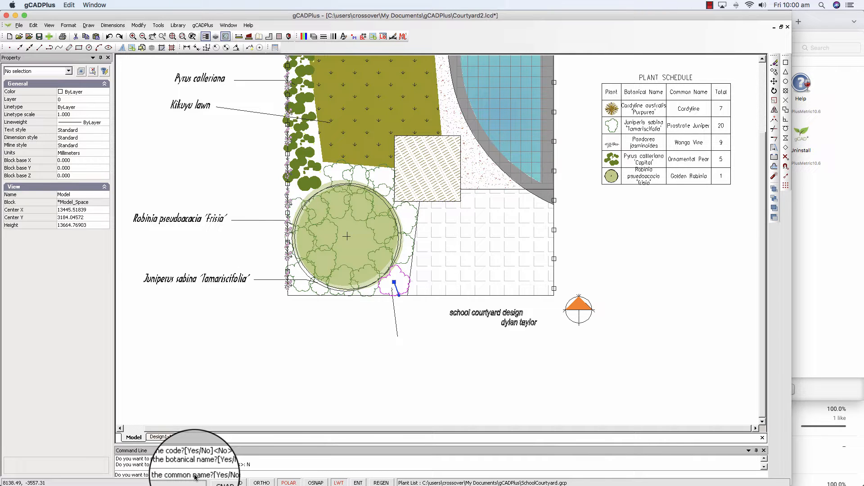
{"action": "type", "text": "N"}
{"action": "key", "text": "Return"}
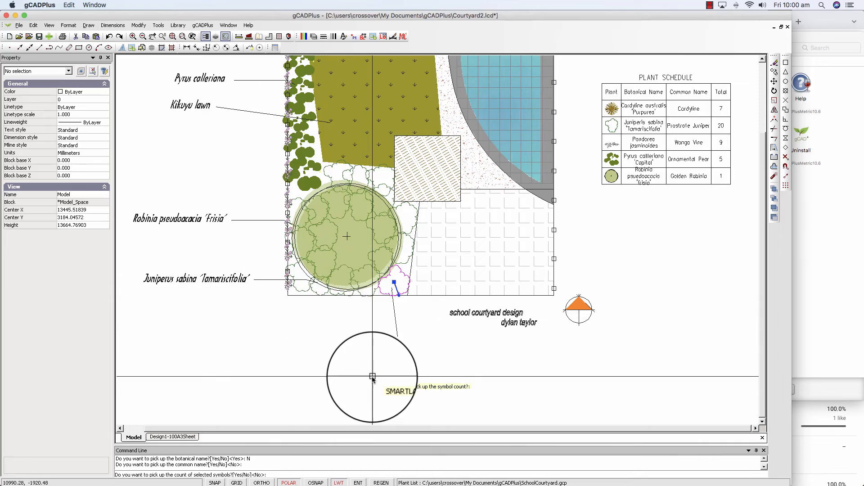
{"action": "key", "text": "Return"}
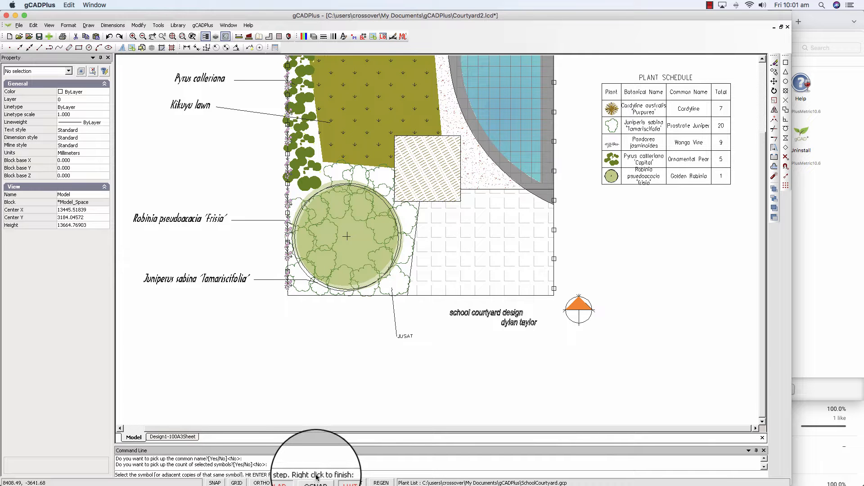
{"action": "right_click", "coordinate": [396, 366]}
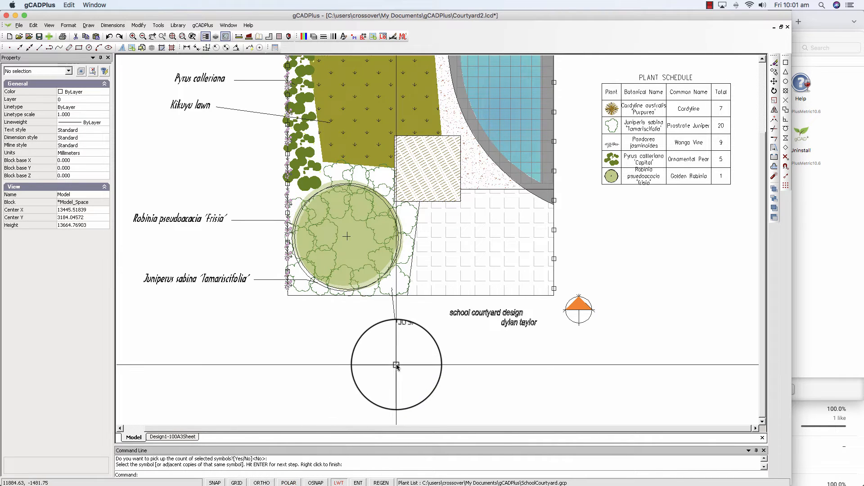
- Check the species tag data of the labelled juniper symbol against its code label
{"action": "scroll", "coordinate": [395, 349], "scroll_direction": "up", "scroll_amount": 5}
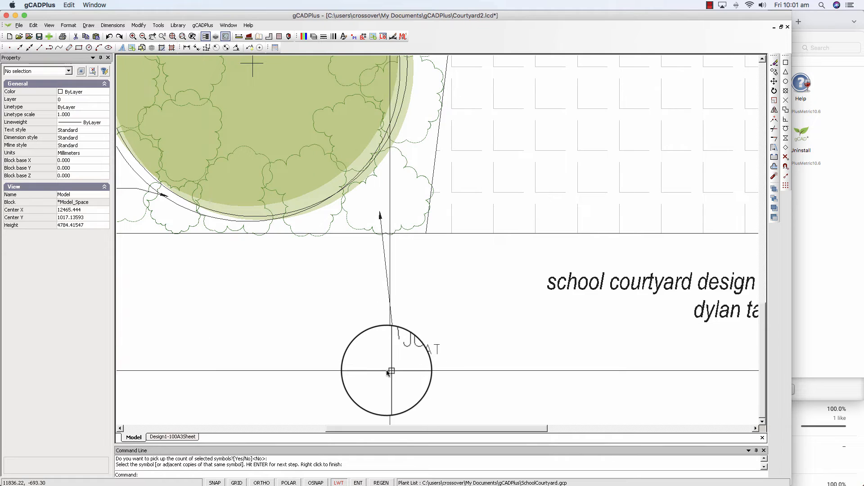
{"action": "left_click", "coordinate": [414, 230]}
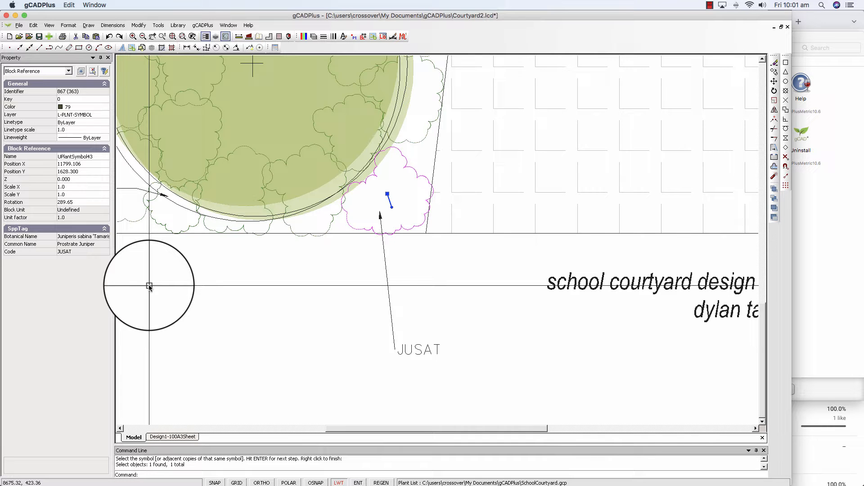
{"action": "scroll", "coordinate": [292, 328], "scroll_direction": "down", "scroll_amount": 2}
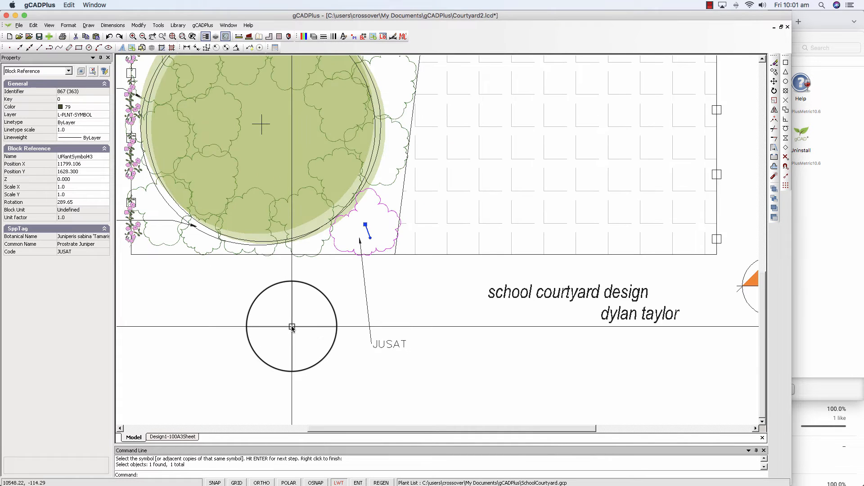
{"action": "key", "text": "Escape"}
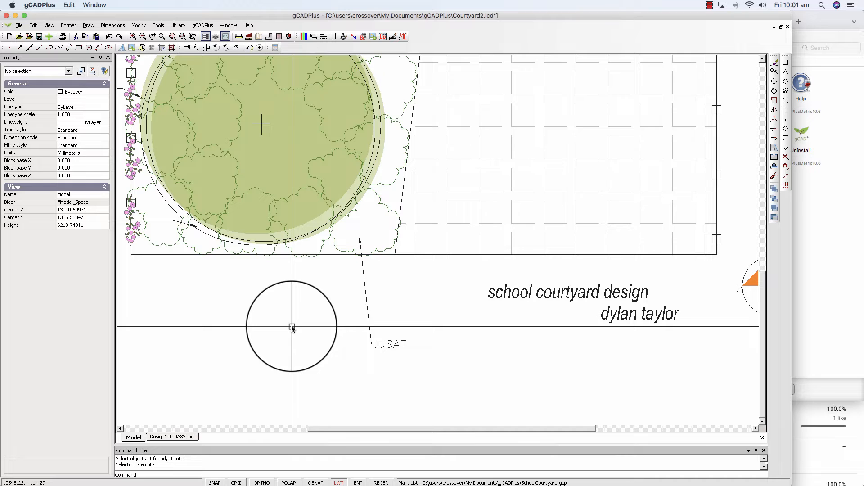
- Repeat the smart label on the adjacent juniper along the bed's lower edge, with a leader running down to below the boundary
{"action": "scroll", "coordinate": [411, 351], "scroll_direction": "down", "scroll_amount": 1}
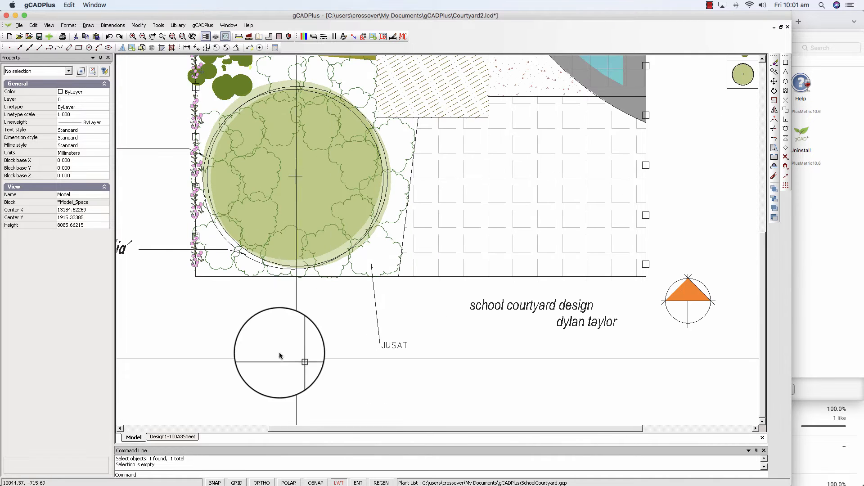
{"action": "right_click", "coordinate": [265, 334]}
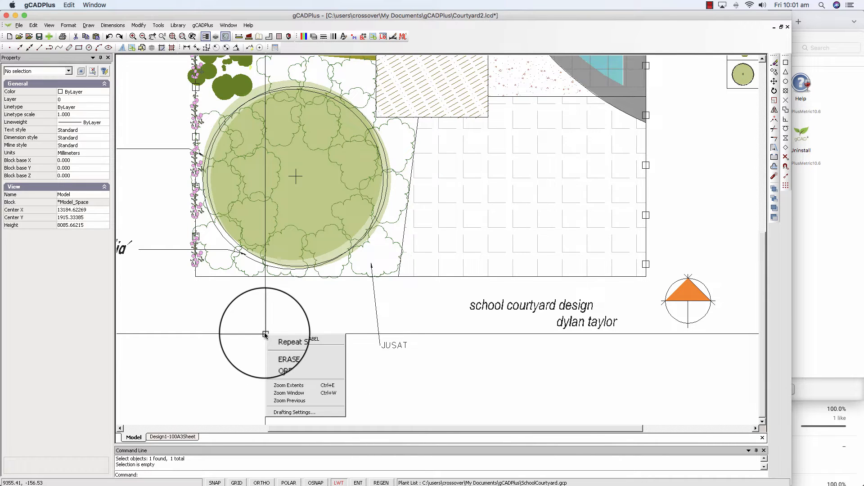
{"action": "left_click", "coordinate": [280, 342]}
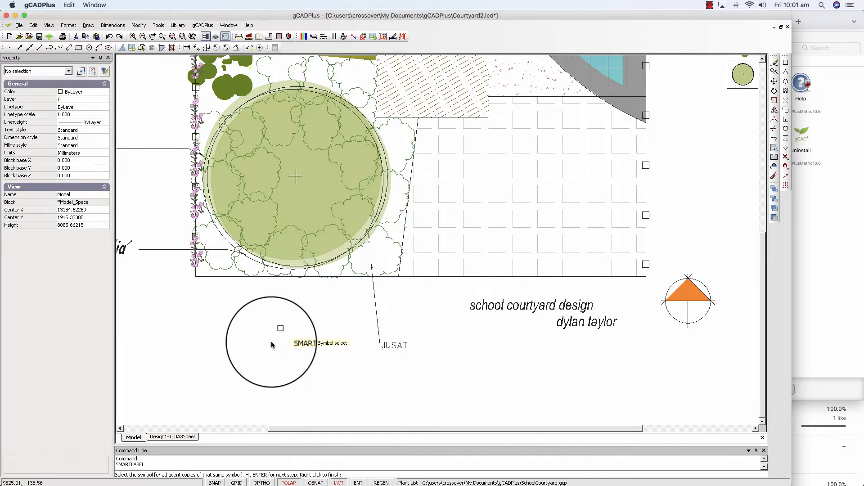
{"action": "left_click", "coordinate": [342, 275]}
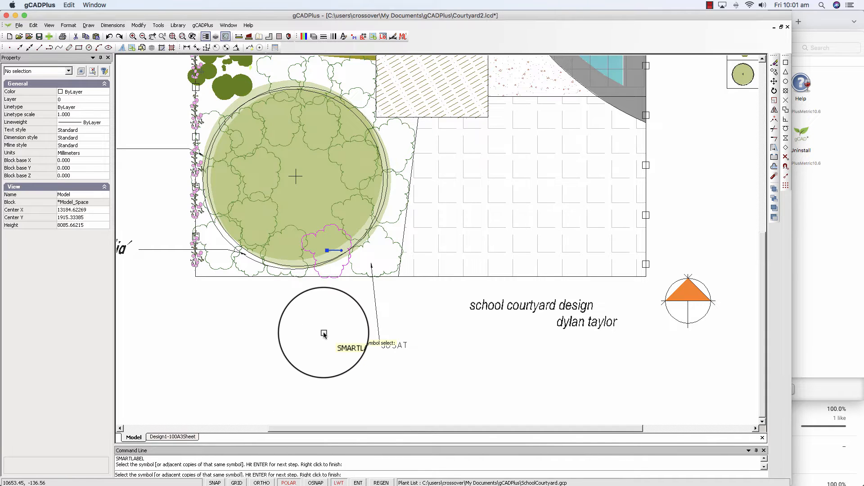
{"action": "key", "text": "Return"}
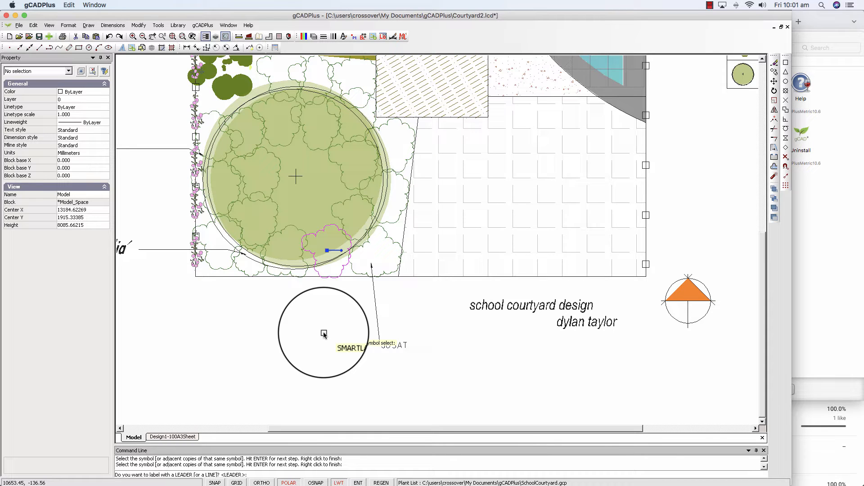
{"action": "key", "text": "Return"}
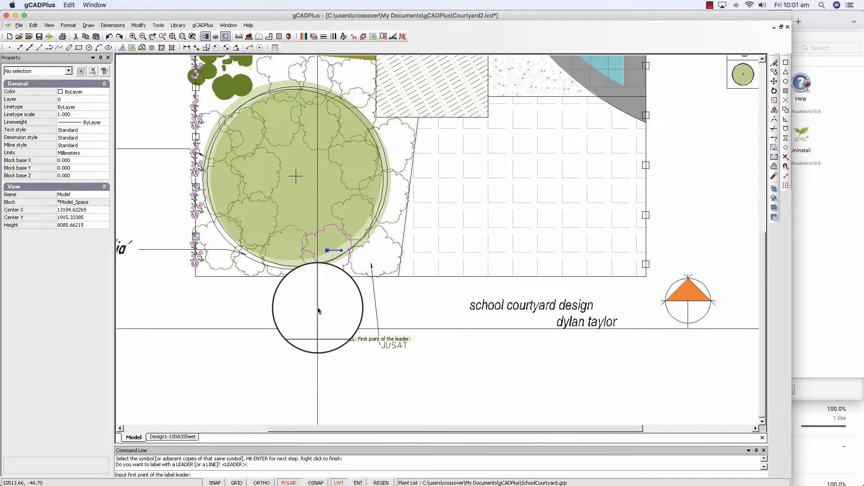
{"action": "left_click", "coordinate": [322, 268]}
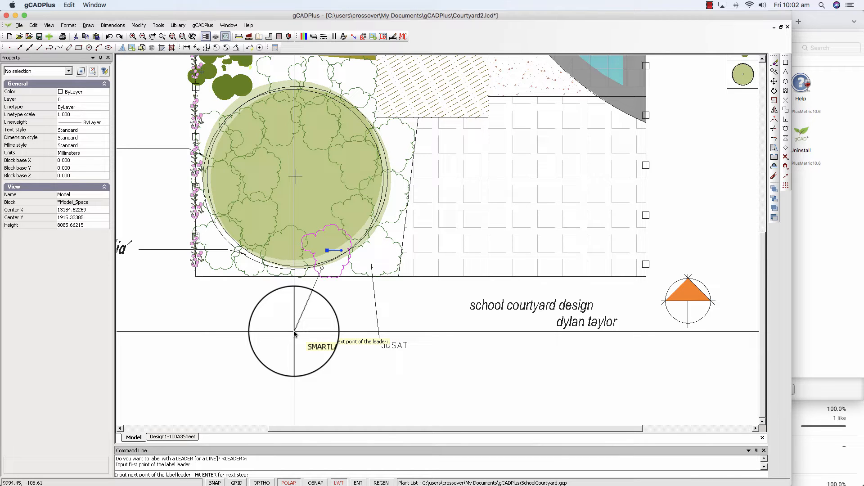
{"action": "left_click", "coordinate": [294, 331]}
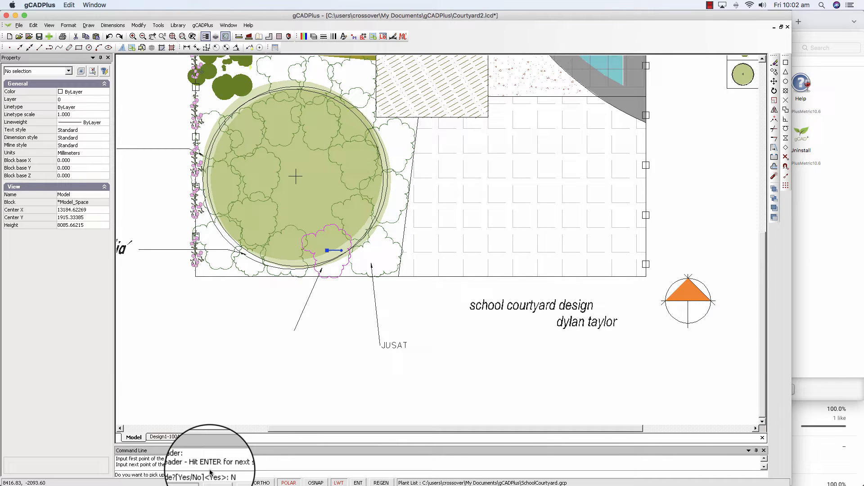
- Label the adjacent juniper with its botanical name only, leaving out plant code, common name and symbol count, and finish the label command
{"action": "key", "text": "Return"}
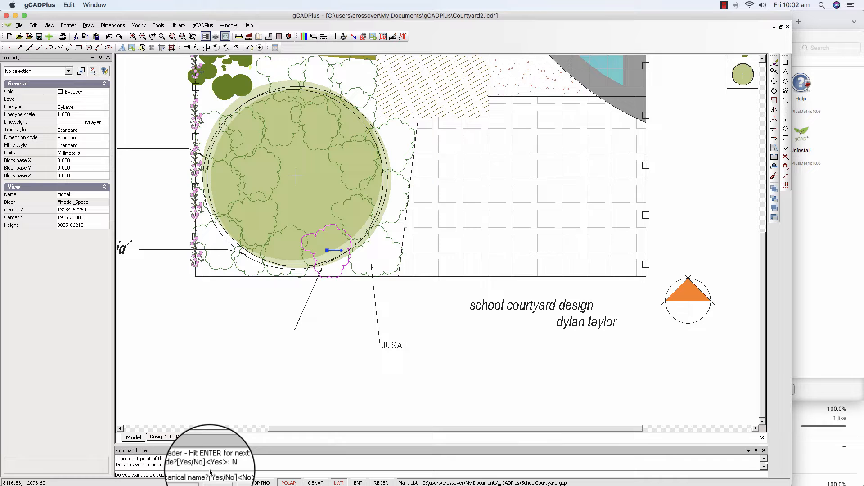
{"action": "key", "text": "Return"}
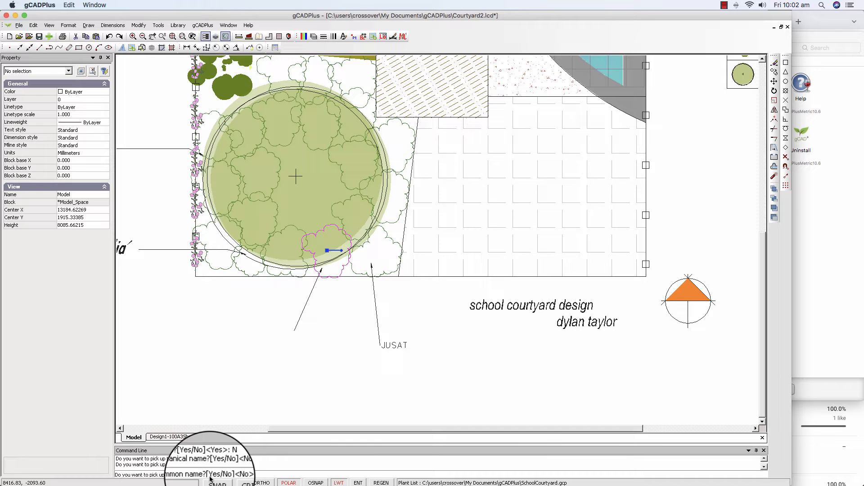
{"action": "key", "text": "Return"}
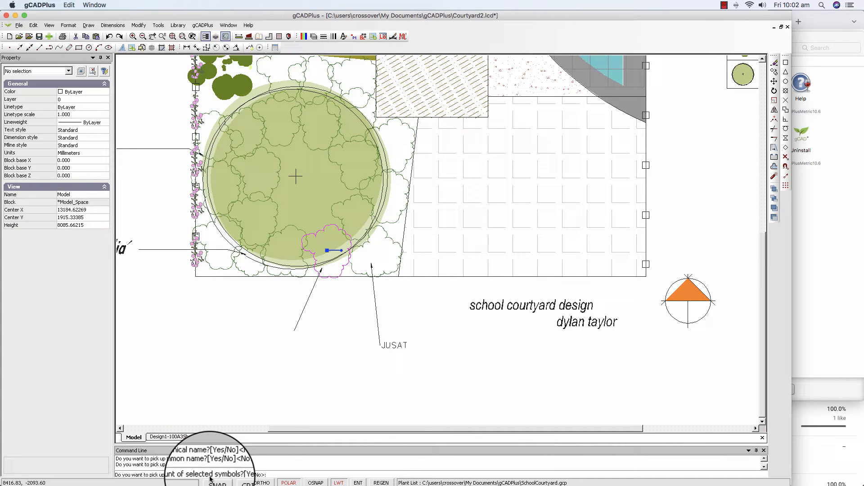
{"action": "key", "text": "Return"}
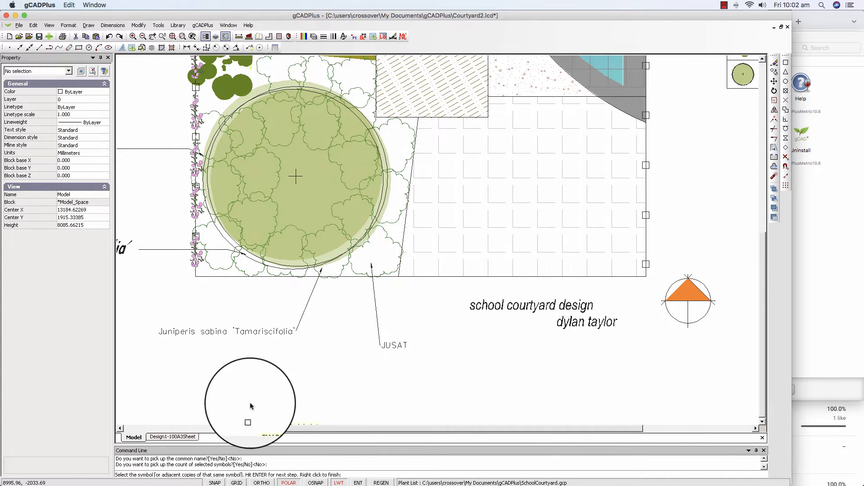
{"action": "right_click", "coordinate": [325, 345]}
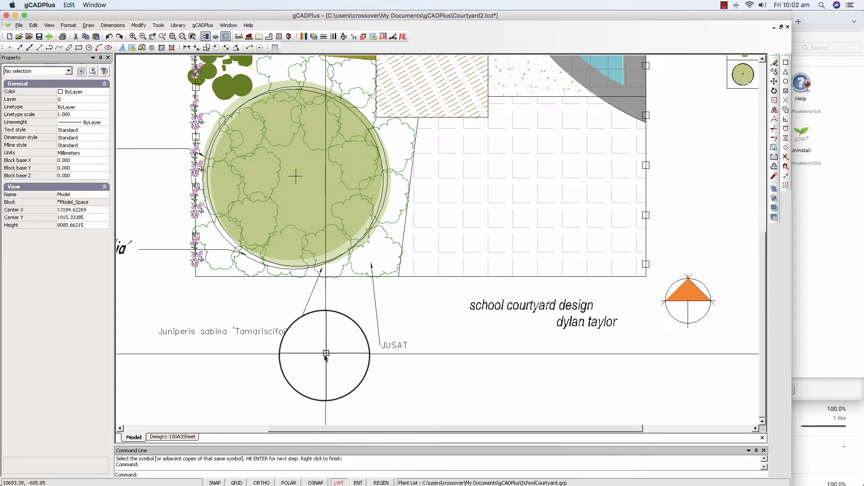
- Compare the properties of the existing juniper text label beside the bed with those of the new botanical-name smart label
{"action": "scroll", "coordinate": [224, 285], "scroll_direction": "down", "scroll_amount": 1}
{"action": "middle_click_drag", "start_coordinate": [253, 285], "coordinate": [407, 280]}
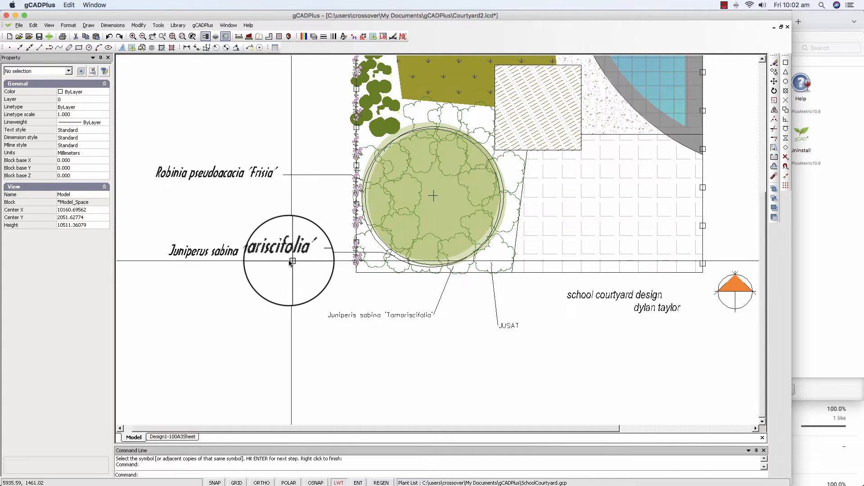
{"action": "left_click", "coordinate": [274, 255]}
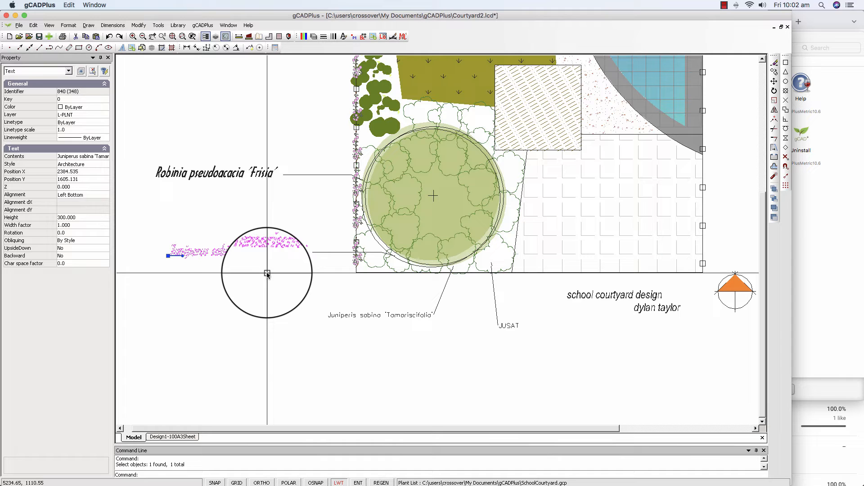
{"action": "key", "text": "Escape"}
{"action": "left_click", "coordinate": [343, 315]}
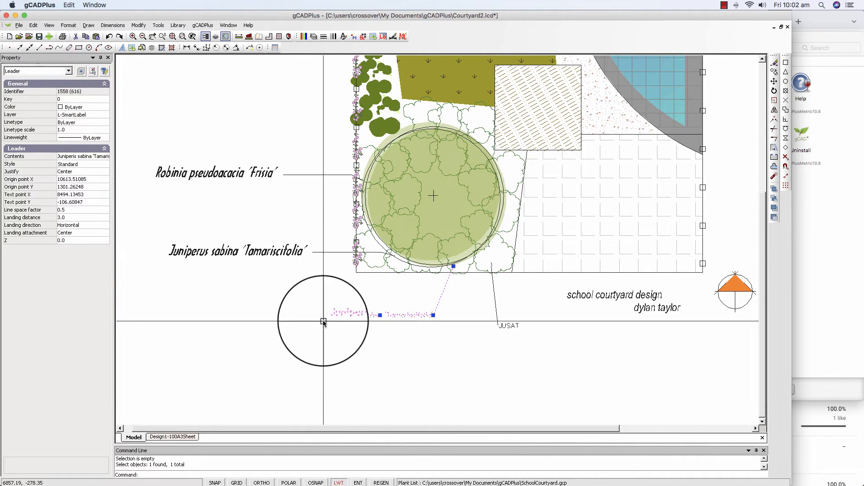
{"action": "key", "text": "Escape"}
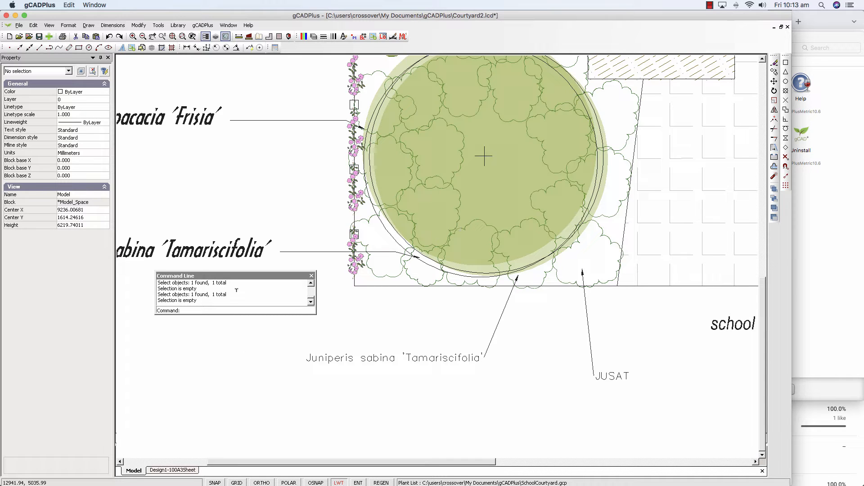
- Start a smart plant label for the three adjacent junipers along the planting bed's lower-left edge
{"action": "left_click", "coordinate": [219, 277]}
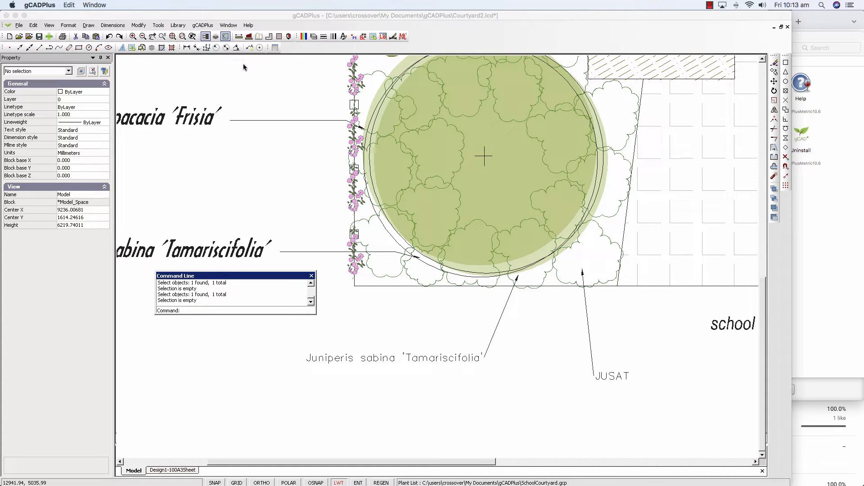
{"action": "left_click", "coordinate": [203, 25]}
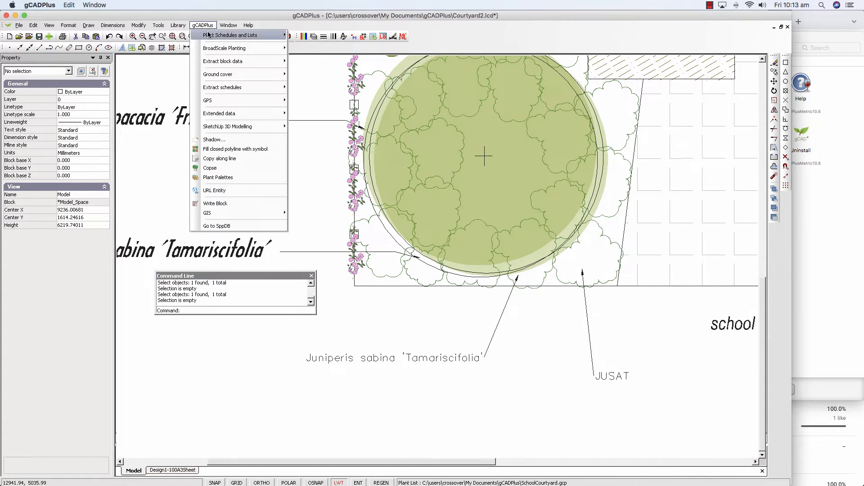
{"action": "mouse_move", "coordinate": [241, 36]}
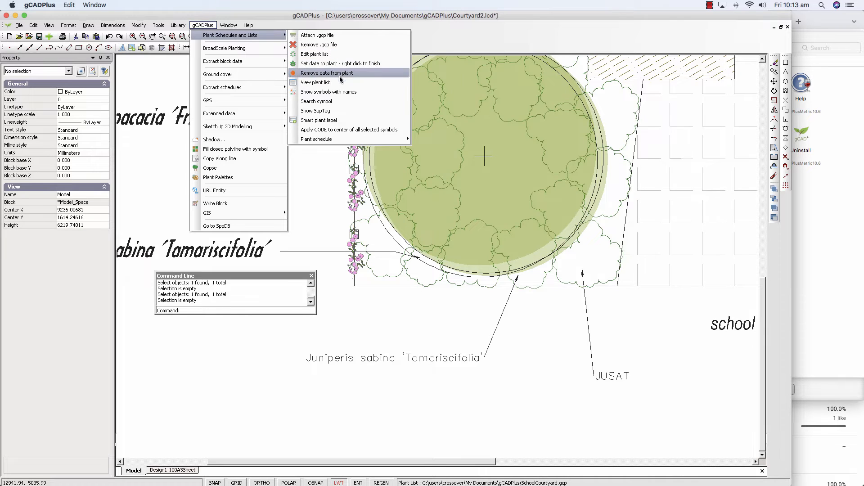
{"action": "left_click", "coordinate": [331, 120]}
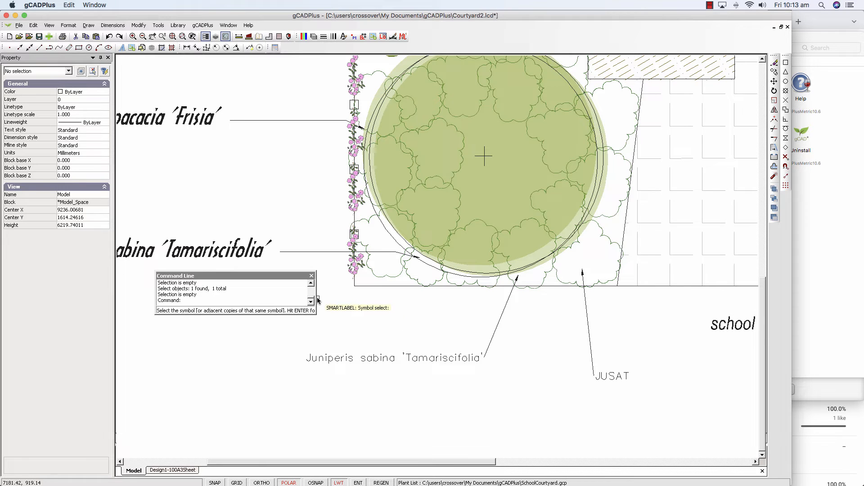
{"action": "left_click_drag", "start_coordinate": [318, 301], "coordinate": [345, 304]}
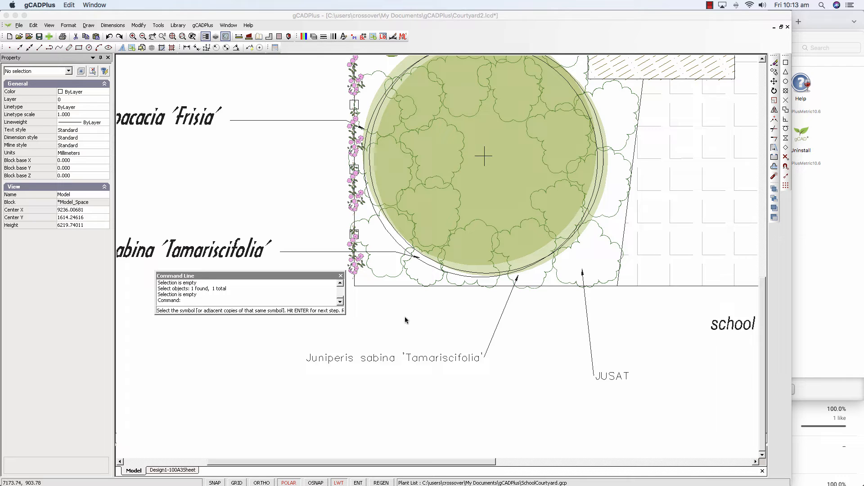
{"action": "left_click", "coordinate": [450, 287]}
{"action": "left_click", "coordinate": [449, 284]}
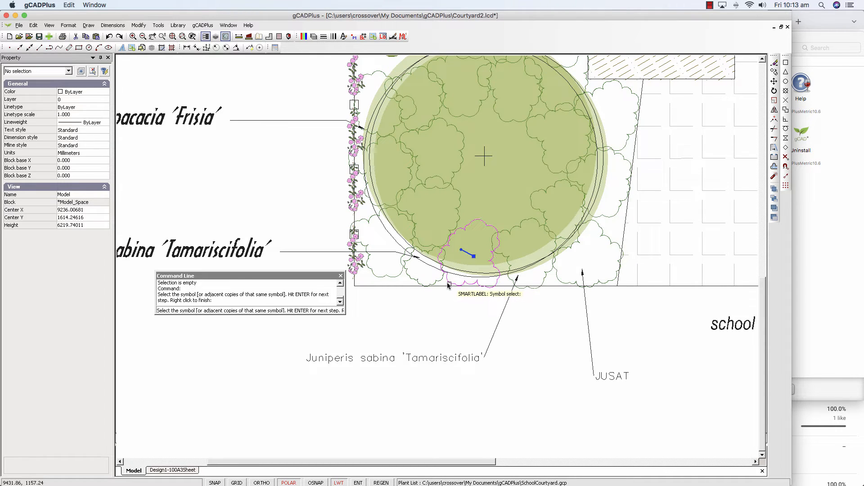
{"action": "left_click", "coordinate": [398, 278]}
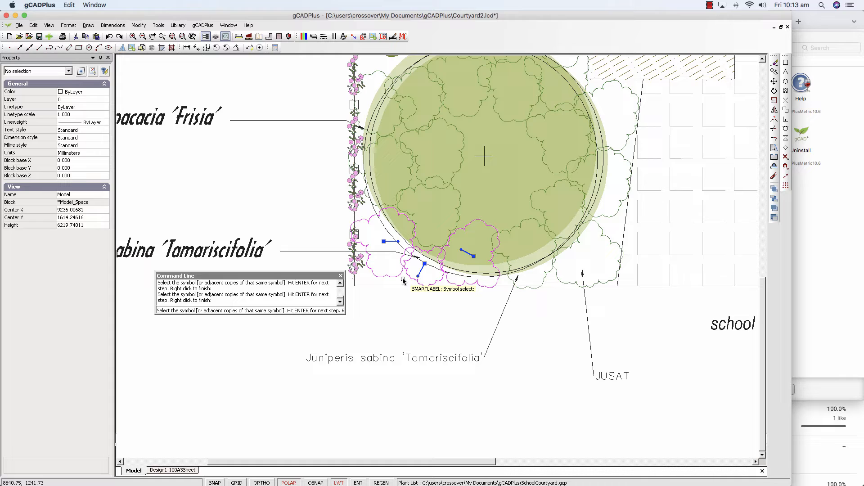
- Use the LINE option for the label and draw the line from the middle selected juniper down to below the plan boundary
{"action": "key", "text": "Return"}
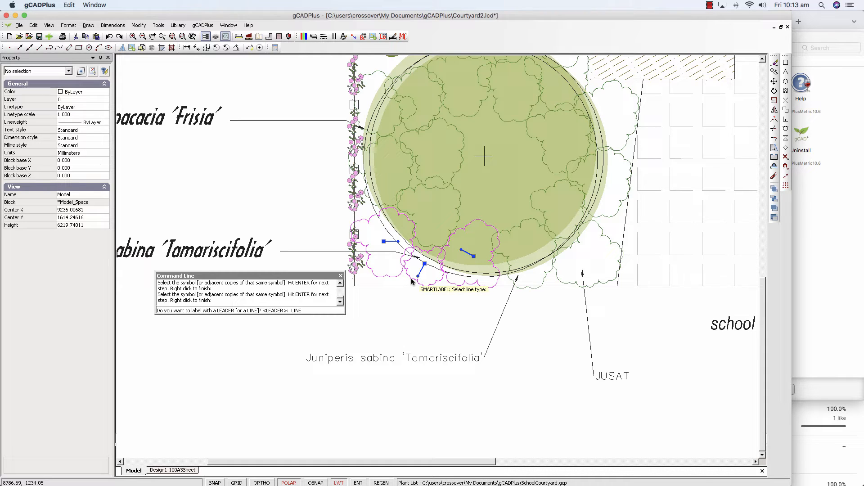
{"action": "type", "text": "LINE"}
{"action": "key", "text": "Return"}
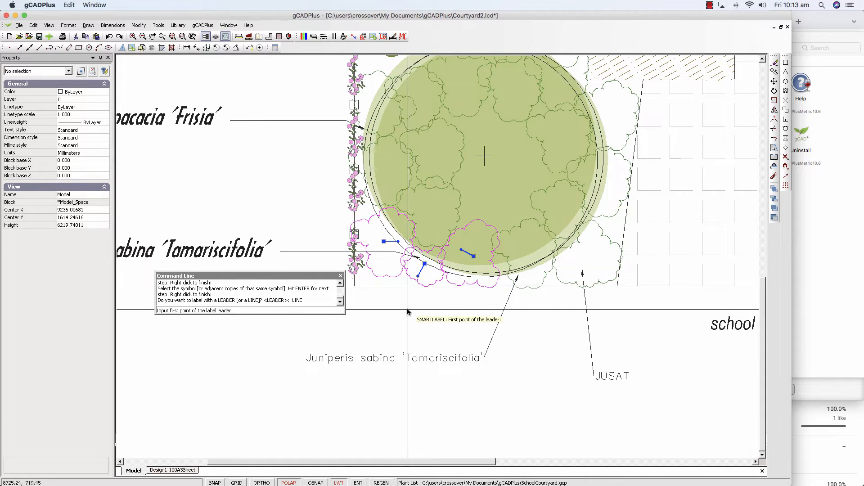
{"action": "left_click", "coordinate": [425, 278]}
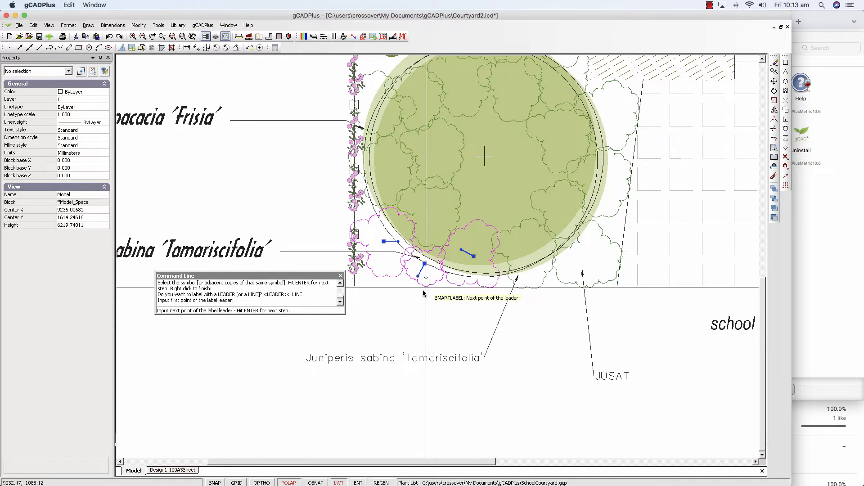
{"action": "left_click", "coordinate": [418, 320]}
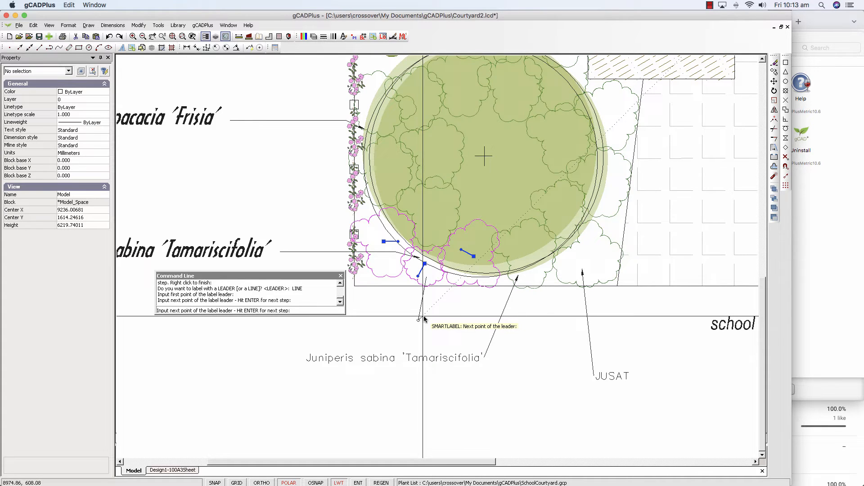
{"action": "key", "text": "Return"}
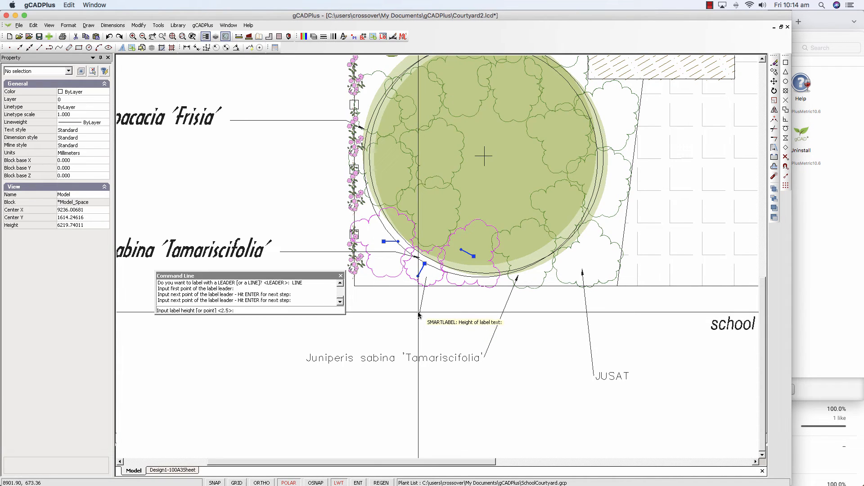
- Set the label text height to about 98 mm, include plant code and symbol count without botanical or common name, and finish the command
{"action": "scroll", "coordinate": [416, 323], "scroll_direction": "up", "scroll_amount": 5}
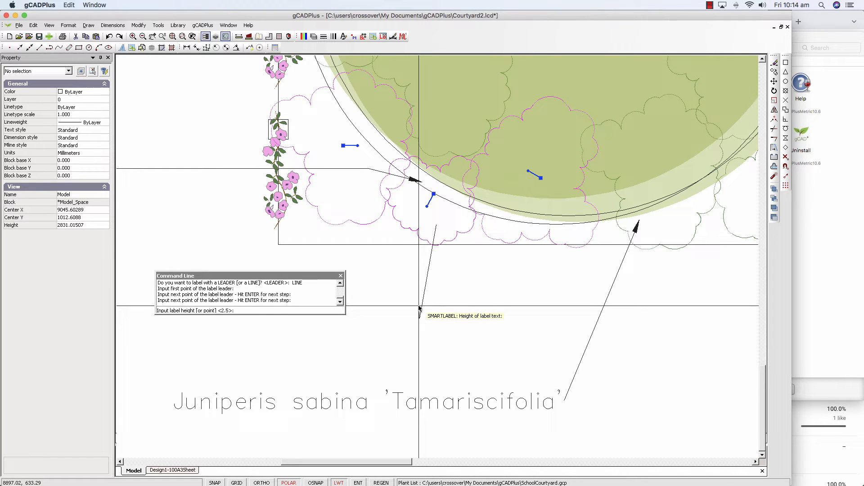
{"action": "key", "text": "Return"}
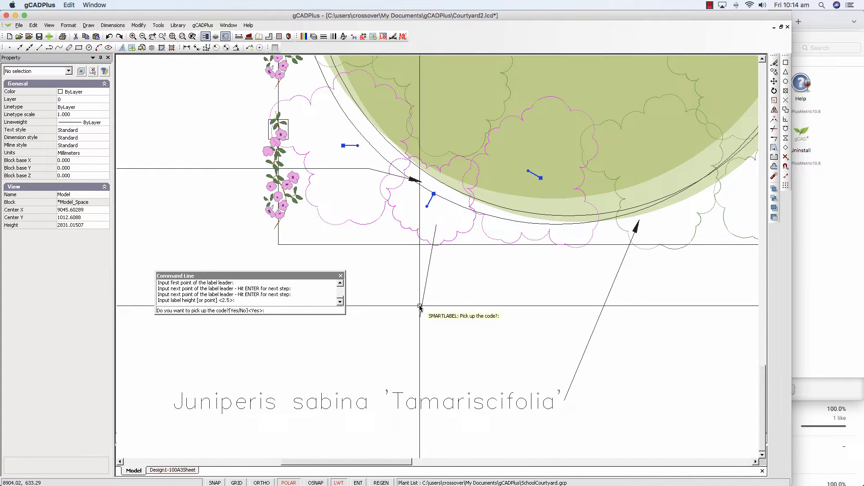
{"action": "key", "text": "Return"}
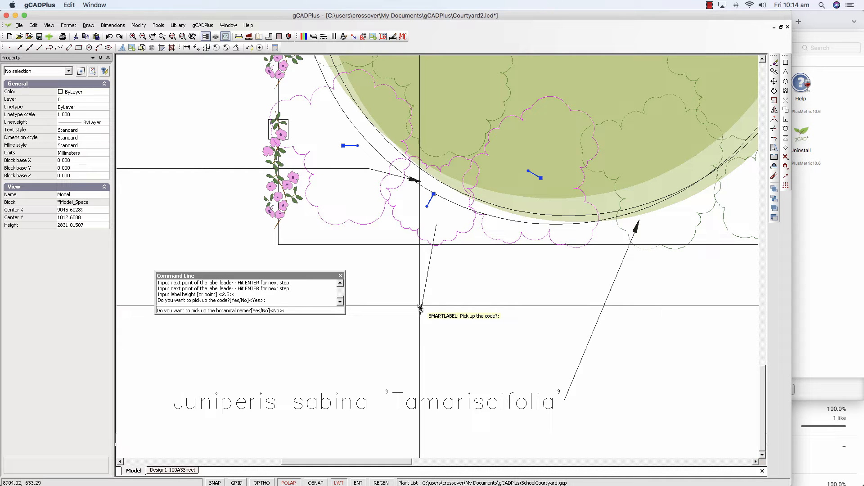
{"action": "key", "text": "Return"}
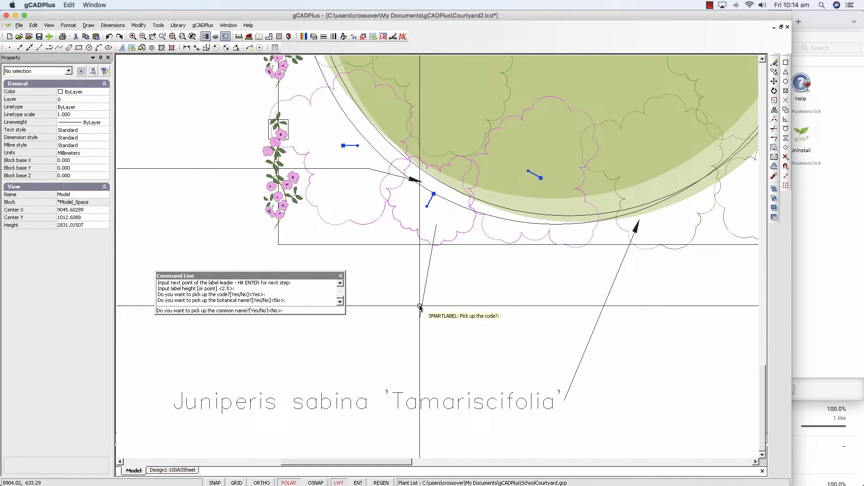
{"action": "key", "text": "Return"}
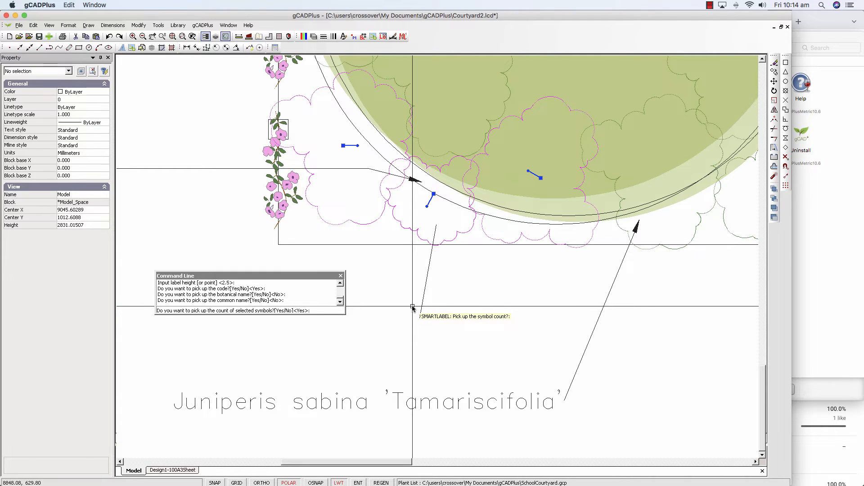
{"action": "key", "text": "Return"}
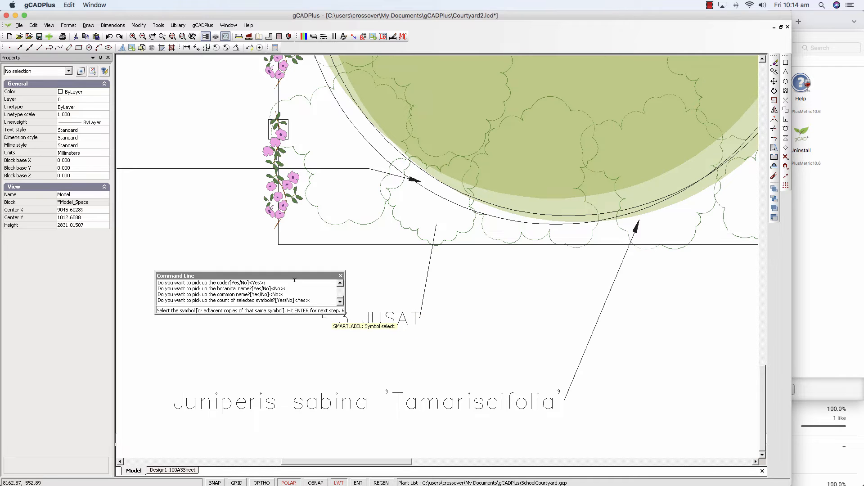
{"action": "left_click_drag", "start_coordinate": [292, 281], "coordinate": [270, 258]}
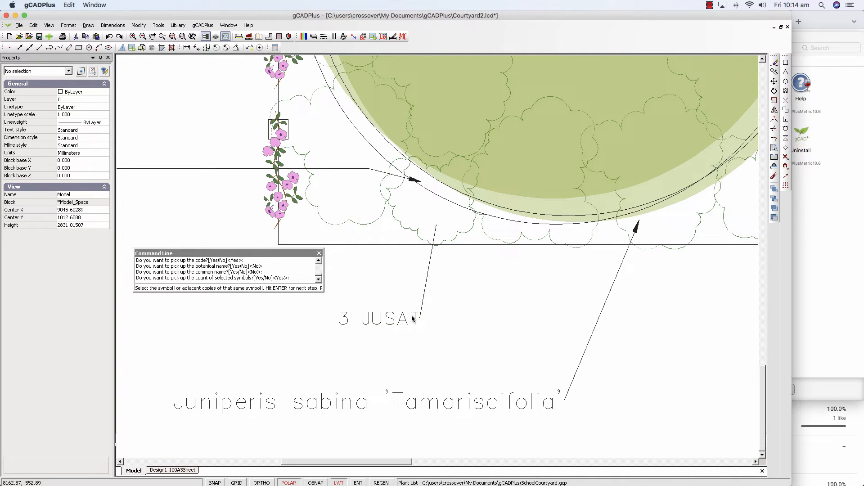
{"action": "left_click", "coordinate": [426, 279]}
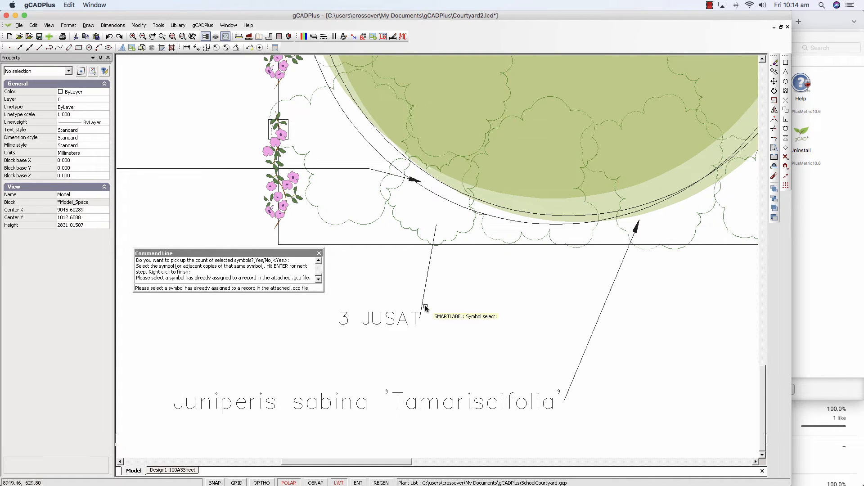
{"action": "right_click", "coordinate": [425, 308]}
- Check the separate line and text of the three-juniper label against the single-object leader of the botanical-name label
{"action": "left_click", "coordinate": [425, 295]}
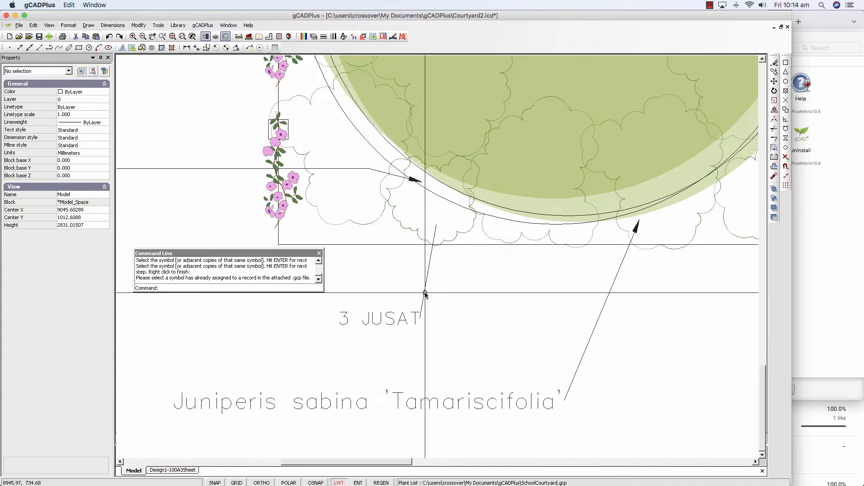
{"action": "key", "text": "Escape"}
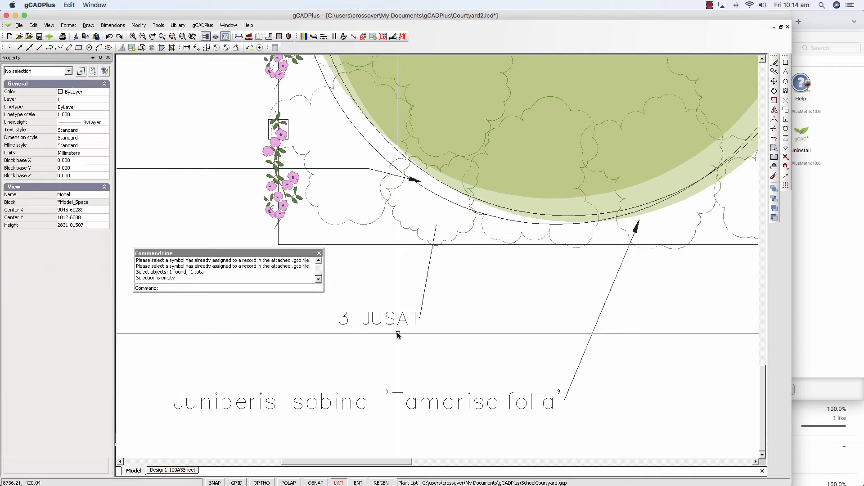
{"action": "left_click", "coordinate": [389, 324]}
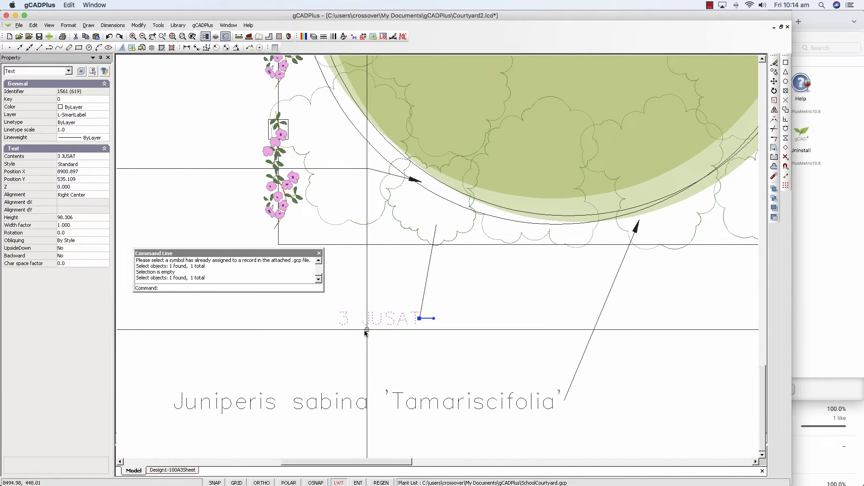
{"action": "left_click", "coordinate": [365, 332]}
{"action": "key", "text": "Escape"}
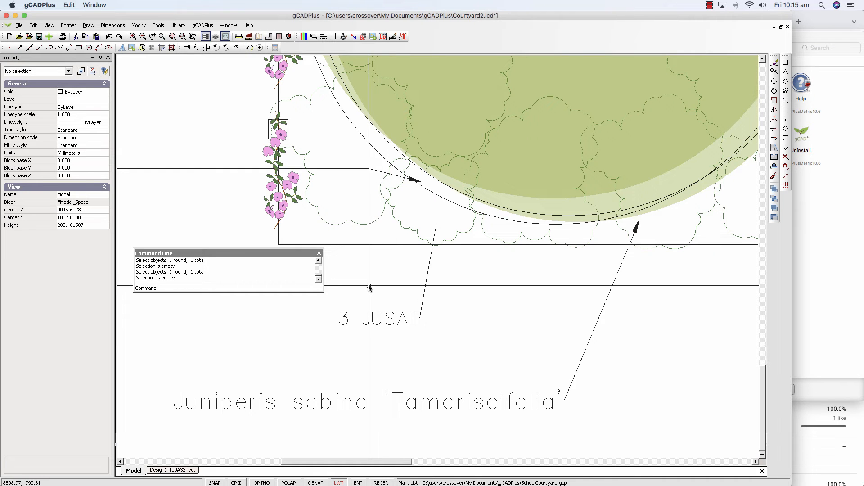
{"action": "scroll", "coordinate": [360, 286], "scroll_direction": "down", "scroll_amount": 3}
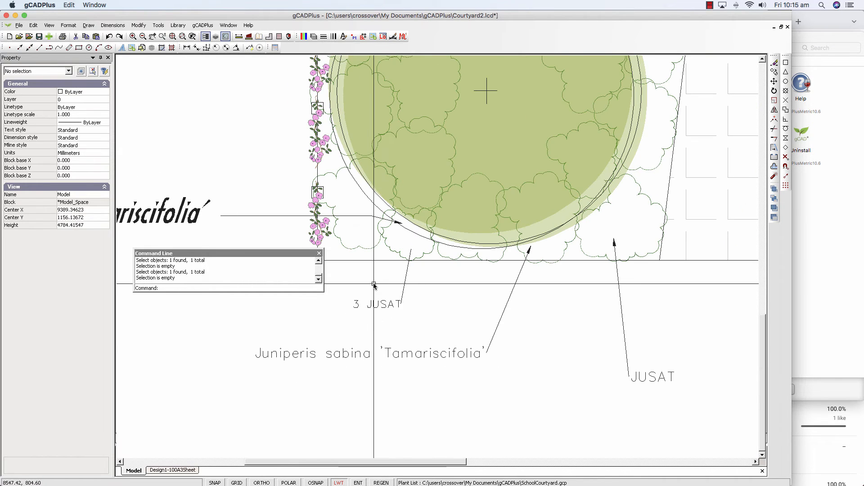
{"action": "left_click", "coordinate": [347, 358]}
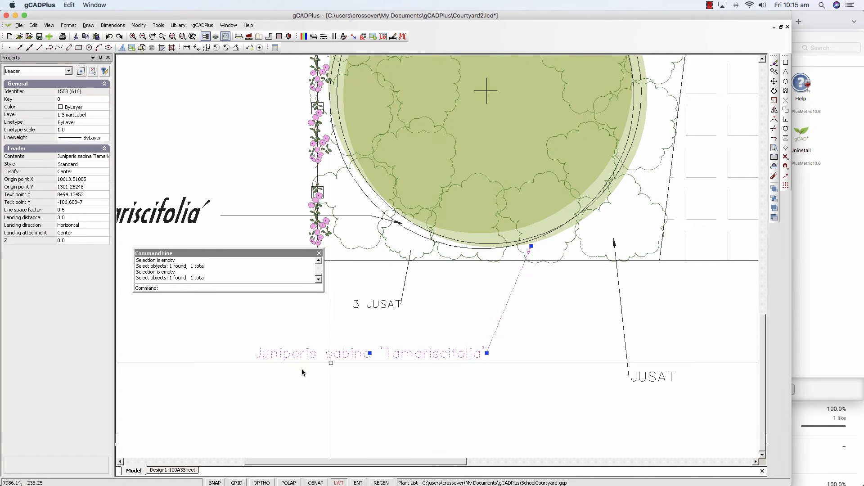
- Split the botanical-name label's text onto two lines, breaking it between Juniperis sabina and 'Tamariscifolia'
{"action": "double_click", "coordinate": [96, 157]}
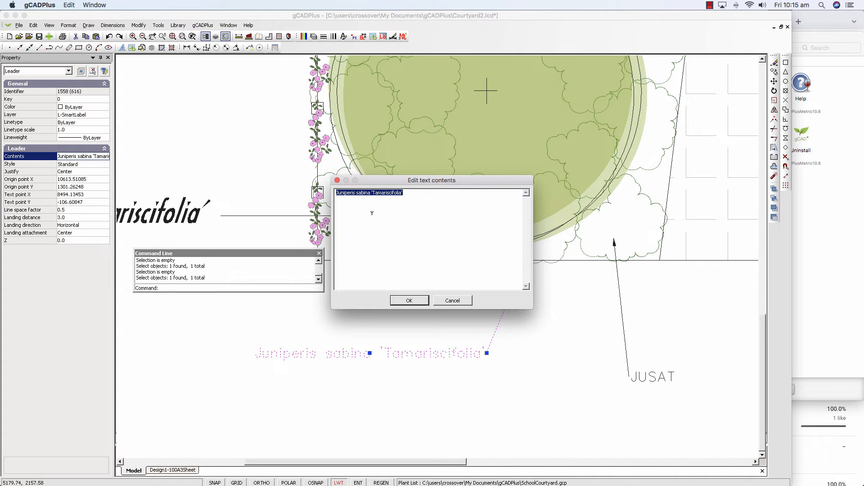
{"action": "left_click", "coordinate": [371, 192]}
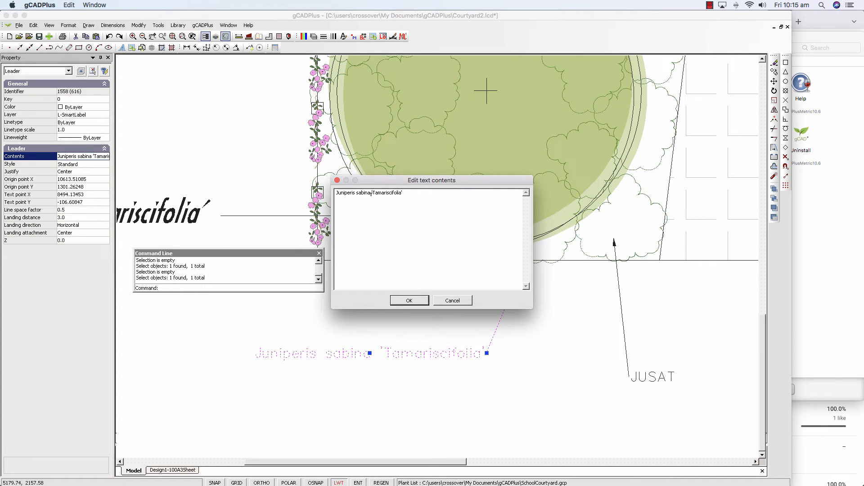
{"action": "key", "text": "Return"}
{"action": "left_click", "coordinate": [408, 300]}
{"action": "key", "text": "Escape"}
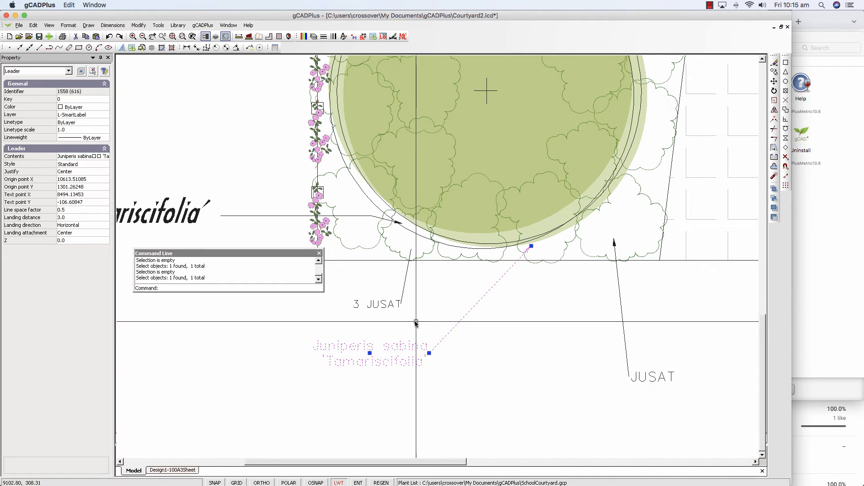
- Move the two-line botanical-name label's text up and to the right, just beneath the 3 JUSAT label, and deselect it
{"action": "left_click", "coordinate": [407, 350]}
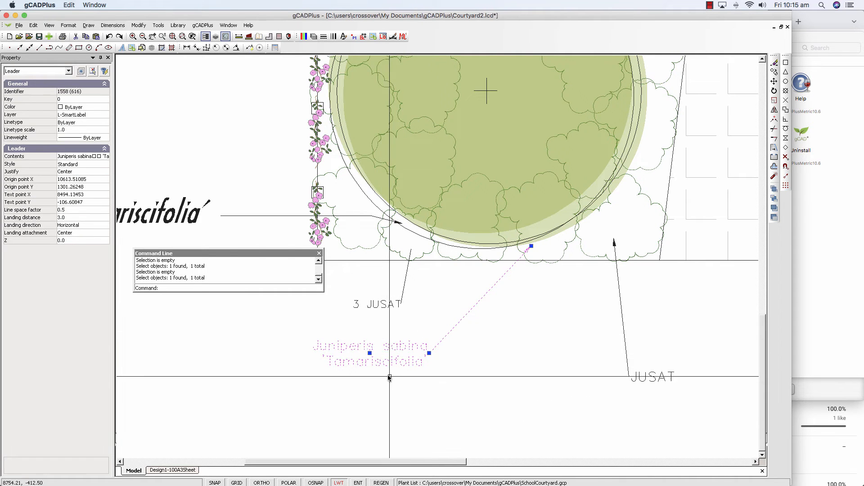
{"action": "left_click", "coordinate": [370, 353]}
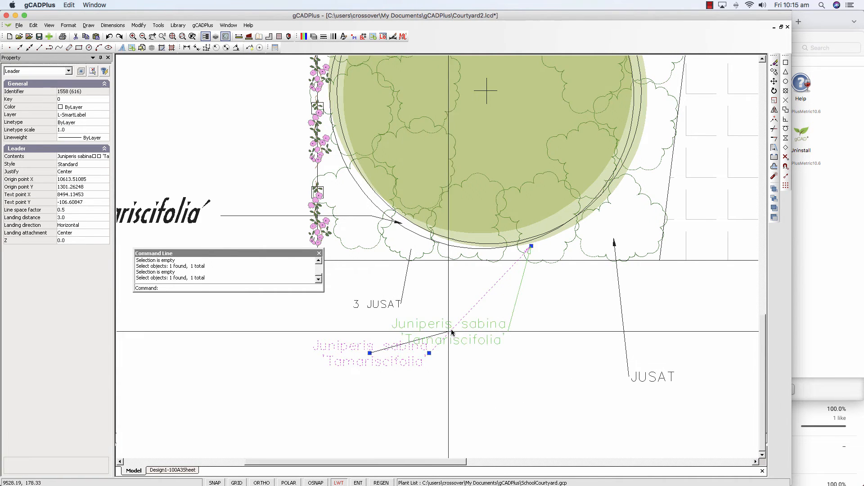
{"action": "left_click", "coordinate": [453, 332]}
{"action": "key", "text": "Escape"}
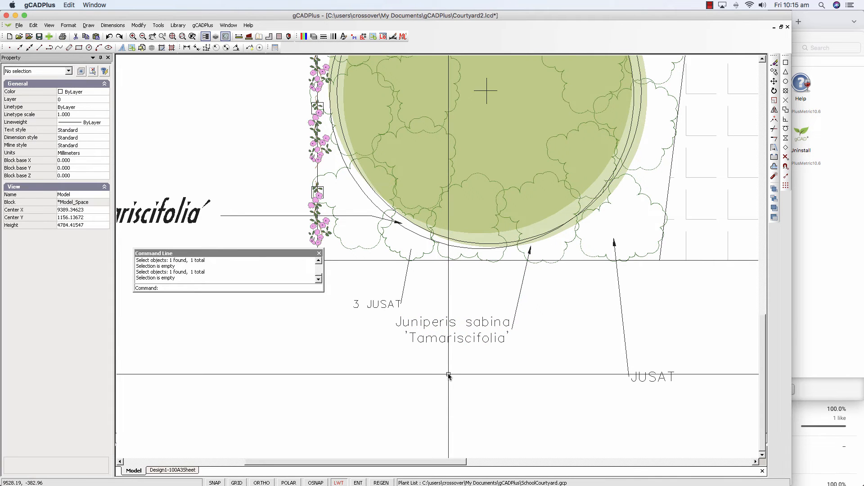
- Dock the Command Line window beneath the drawing area and reduce its height to a few lines
{"action": "scroll", "coordinate": [394, 336], "scroll_direction": "down", "scroll_amount": 3}
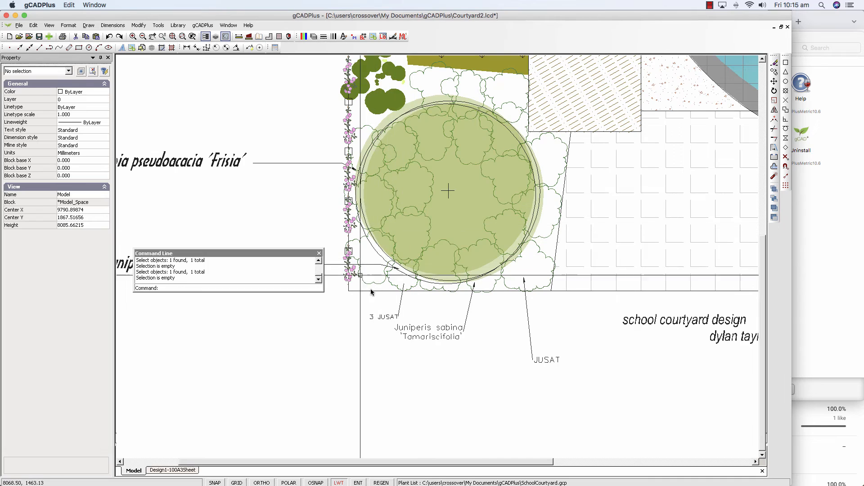
{"action": "scroll", "coordinate": [341, 308], "scroll_direction": "down", "scroll_amount": 2}
{"action": "scroll", "coordinate": [341, 307], "scroll_direction": "down", "scroll_amount": 2}
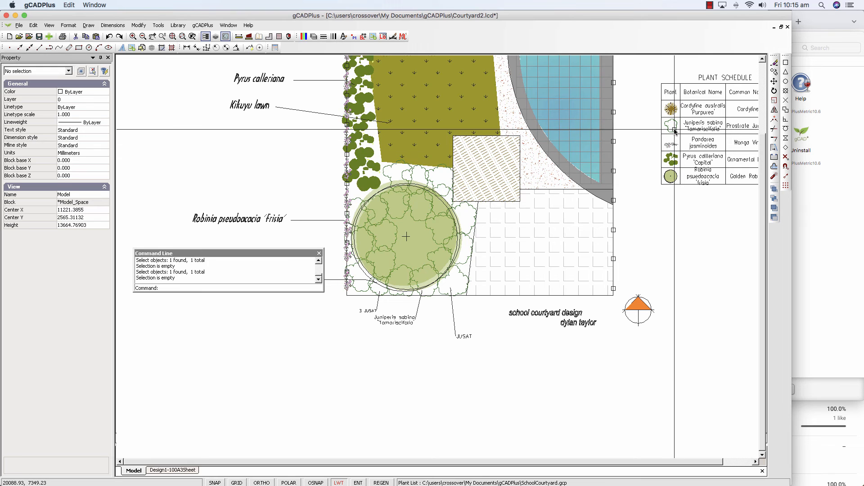
{"action": "middle_click_drag", "start_coordinate": [675, 131], "coordinate": [571, 147]}
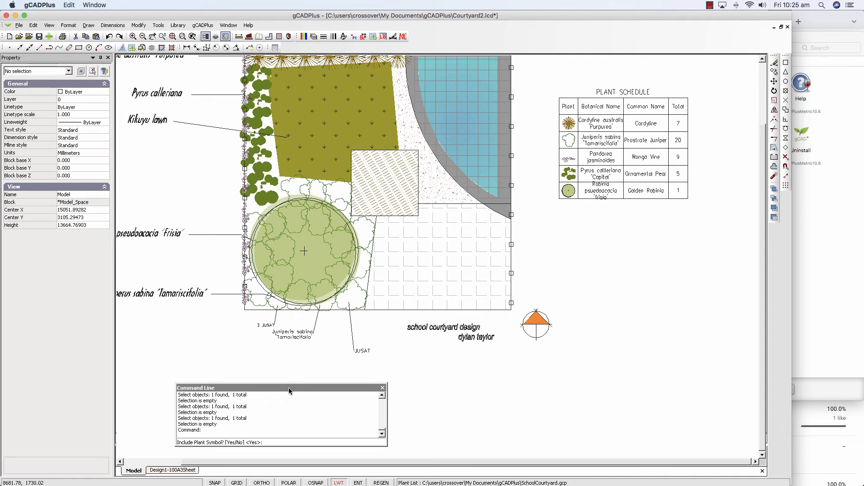
{"action": "mouse_move", "coordinate": [288, 387]}
{"action": "left_mouse_down"}
{"action": "mouse_move", "coordinate": [373, 381]}
{"action": "mouse_move", "coordinate": [426, 343]}
{"action": "mouse_move", "coordinate": [439, 318]}
{"action": "mouse_move", "coordinate": [441, 277]}
{"action": "left_mouse_up"}
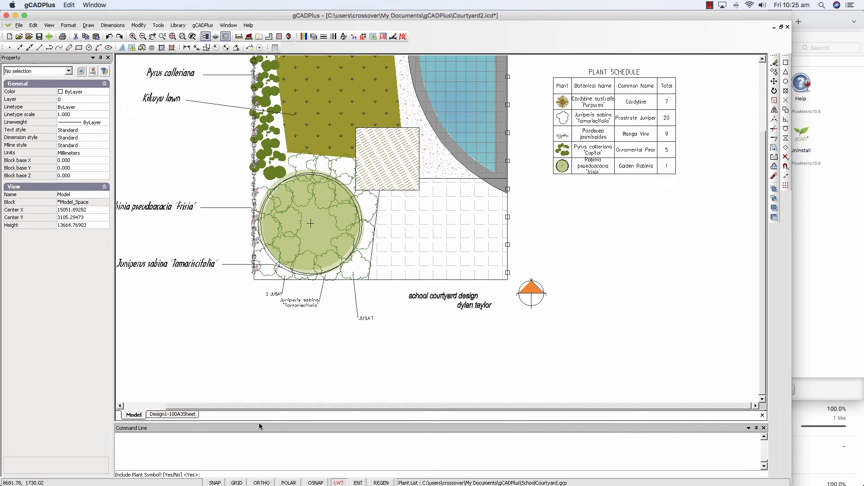
{"action": "left_click_drag", "start_coordinate": [265, 421], "coordinate": [265, 443]}
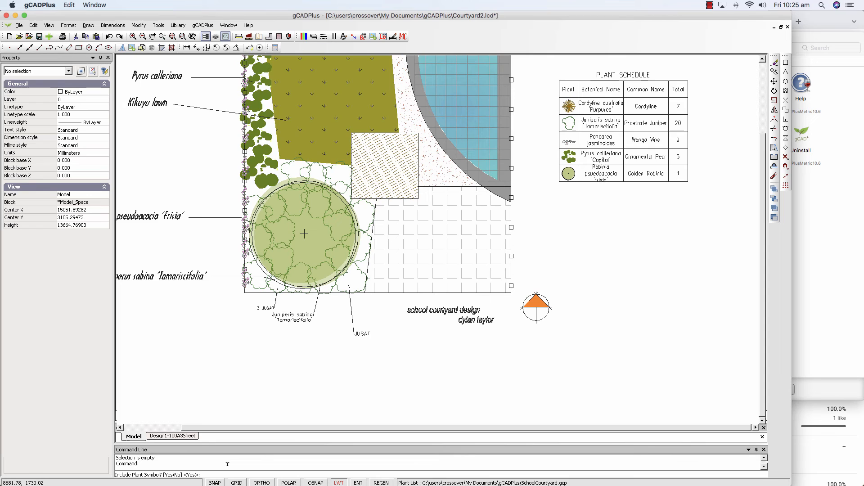
{"action": "key", "text": "Return"}
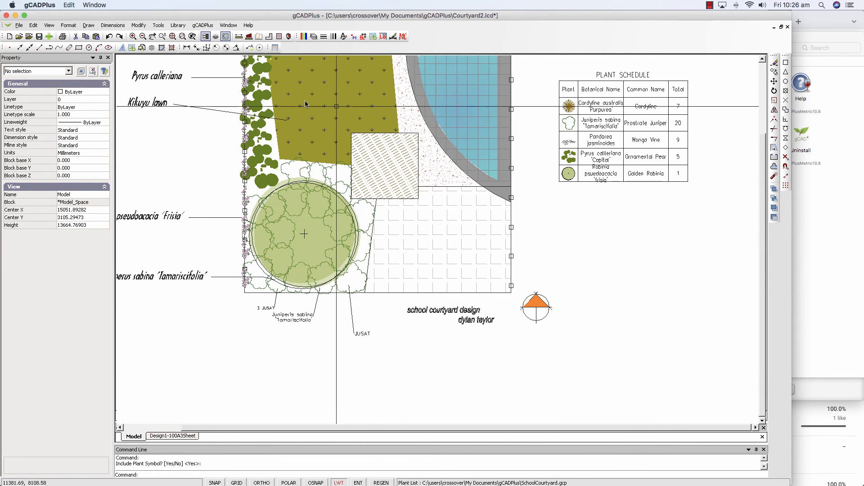
- Start a custom-content plant schedule that includes the plant symbol but leaves out red circle markers and type
{"action": "left_click", "coordinate": [203, 25]}
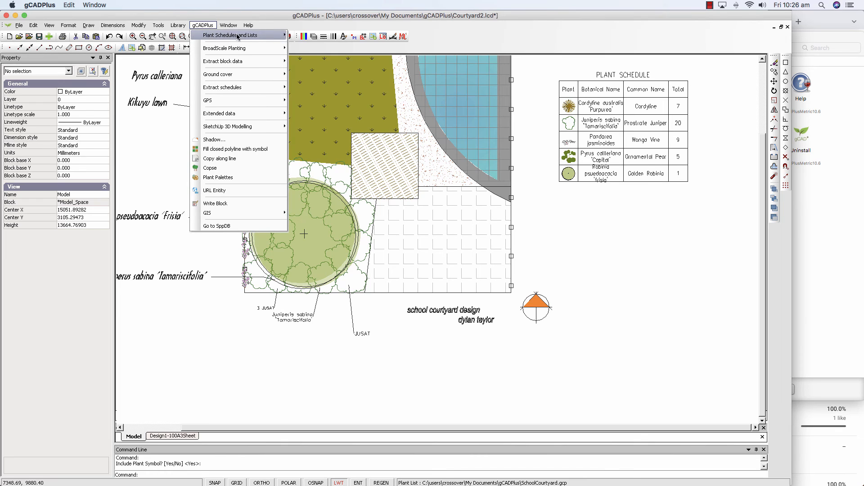
{"action": "mouse_move", "coordinate": [270, 35]}
{"action": "mouse_move", "coordinate": [380, 139]}
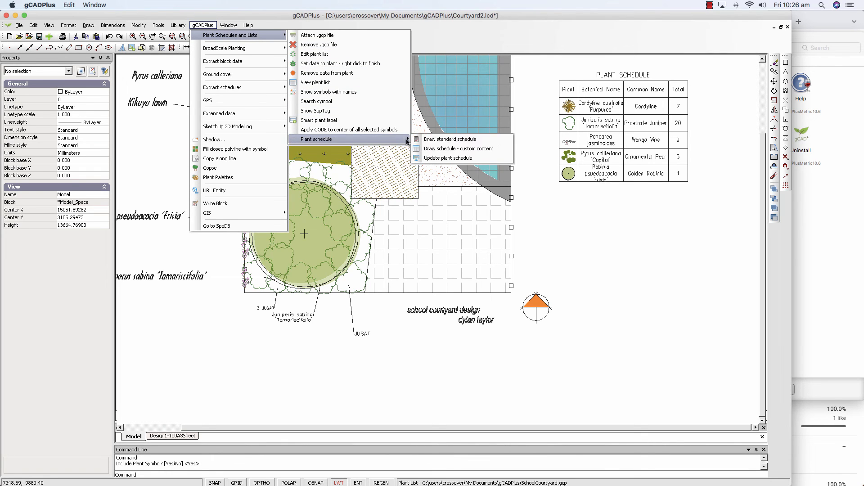
{"action": "left_click", "coordinate": [460, 153]}
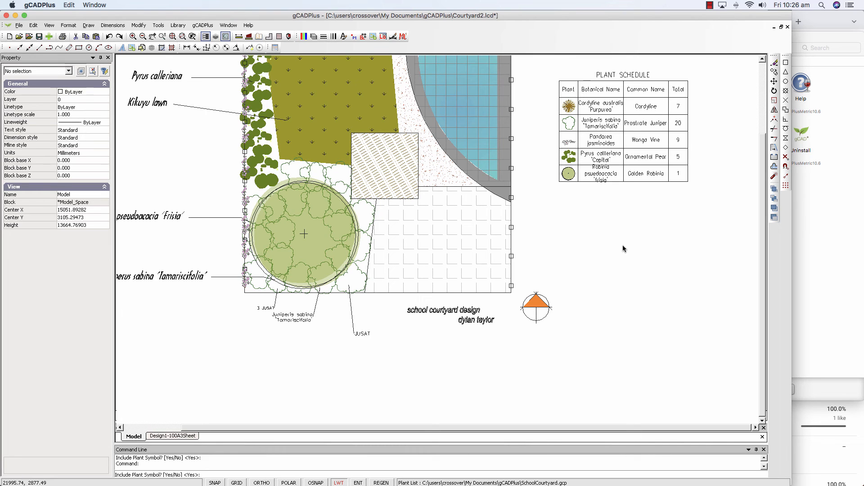
{"action": "key", "text": "Return"}
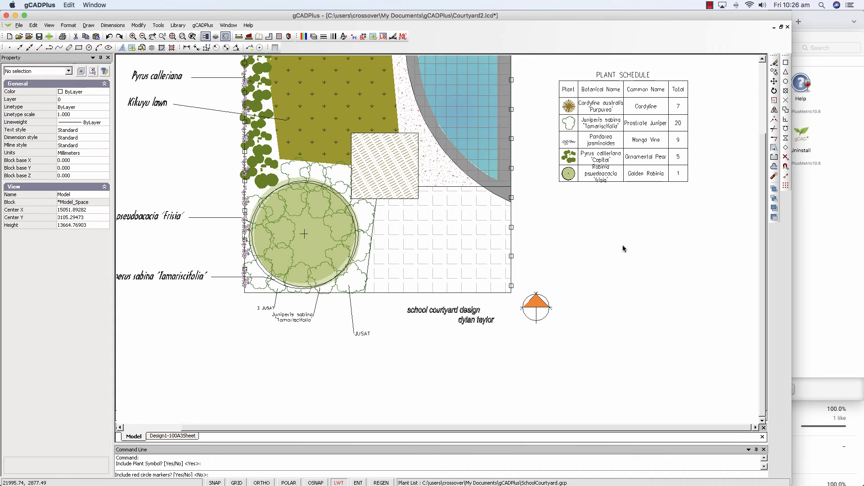
{"action": "key", "text": "Return"}
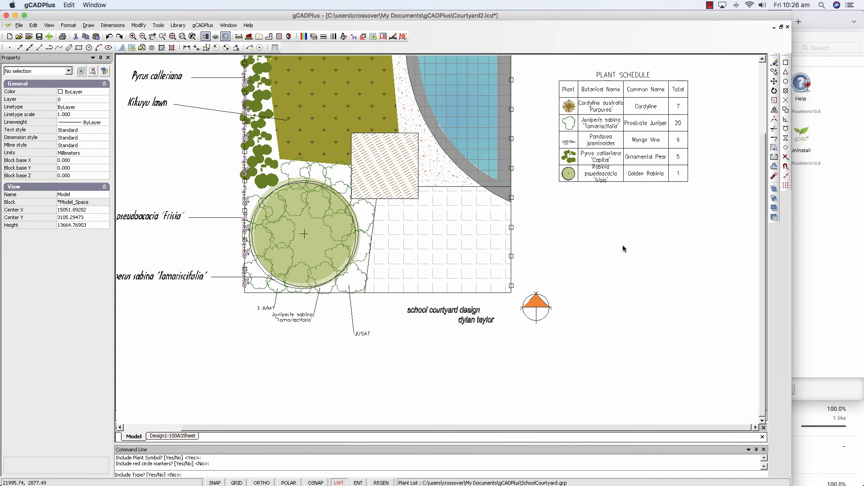
{"action": "key", "text": "Return"}
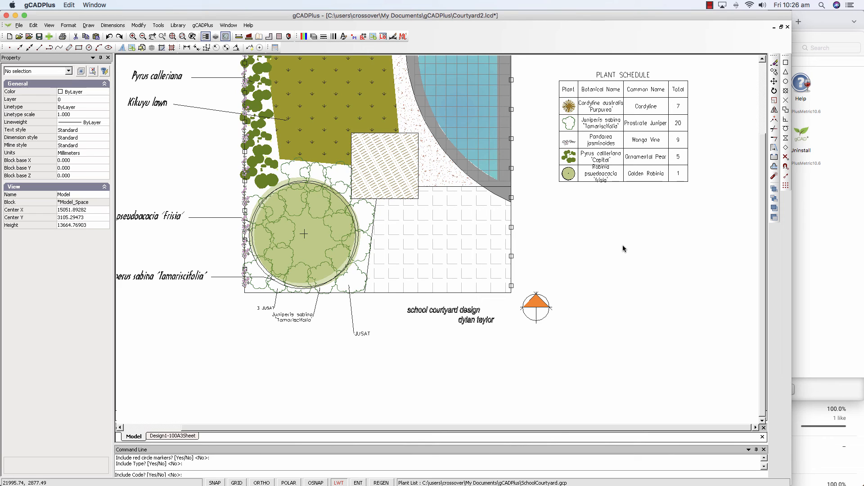
- Include code, botanical name and common name in the schedule, without pot size or the common name printed under the botanical name
{"action": "type", "text": "Y"}
{"action": "key", "text": "Return"}
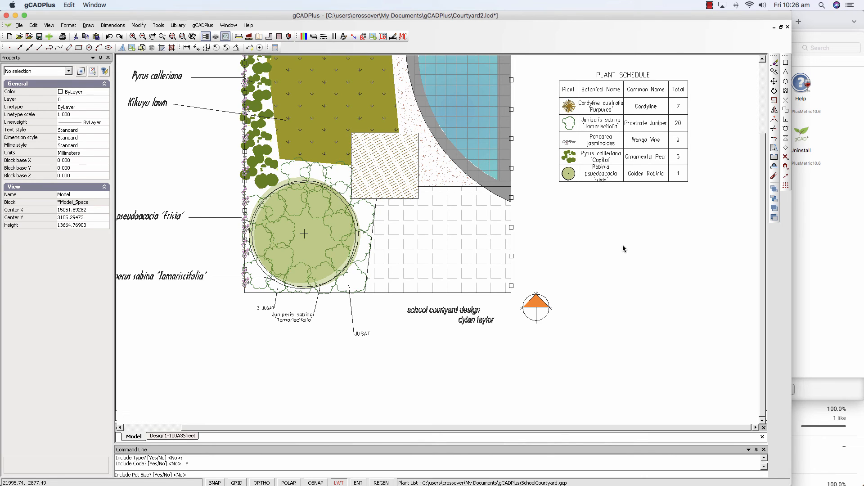
{"action": "key", "text": "Return"}
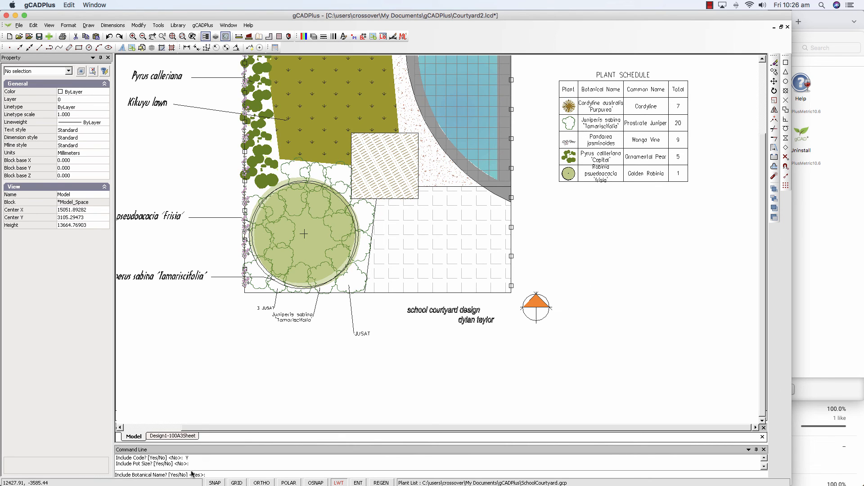
{"action": "key", "text": "Return"}
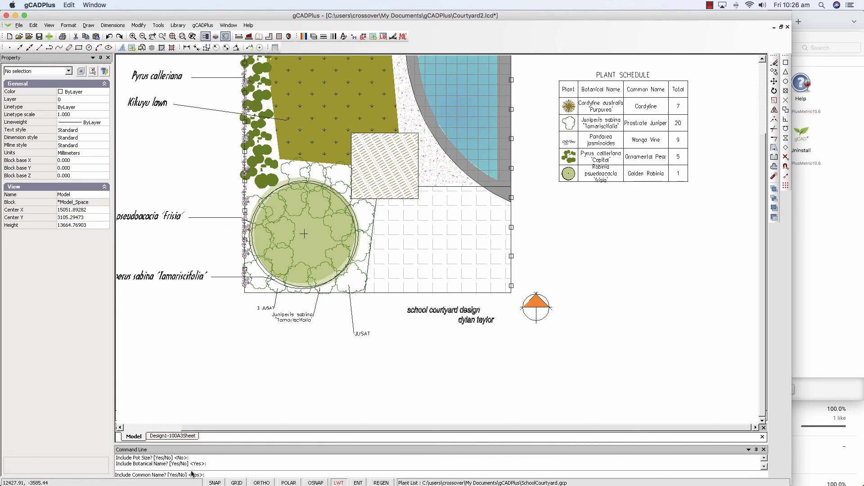
{"action": "key", "text": "Return"}
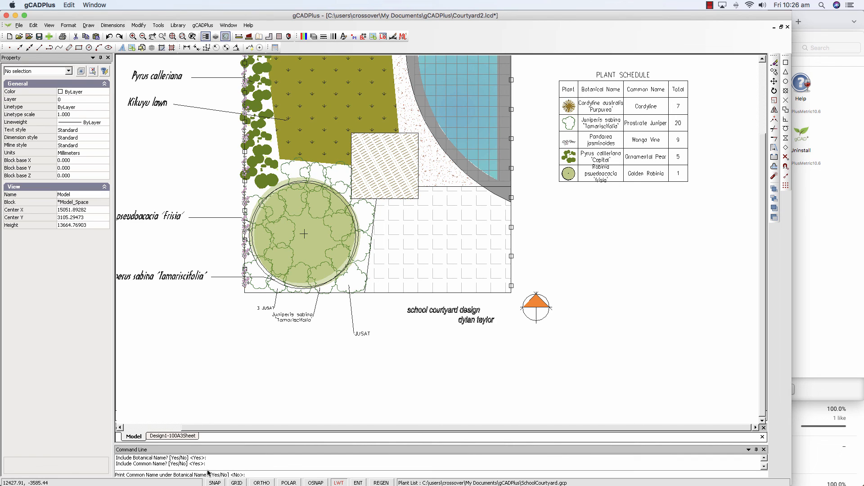
{"action": "key", "text": "Return"}
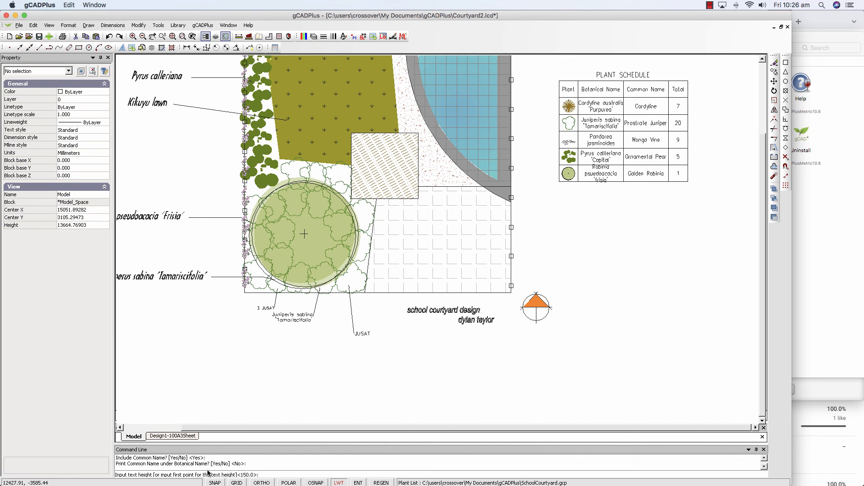
- Accept the text height of 150 and place the schedule in a rectangular area to the right of the north arrow
{"action": "key", "text": "F3"}
{"action": "key", "text": "Return"}
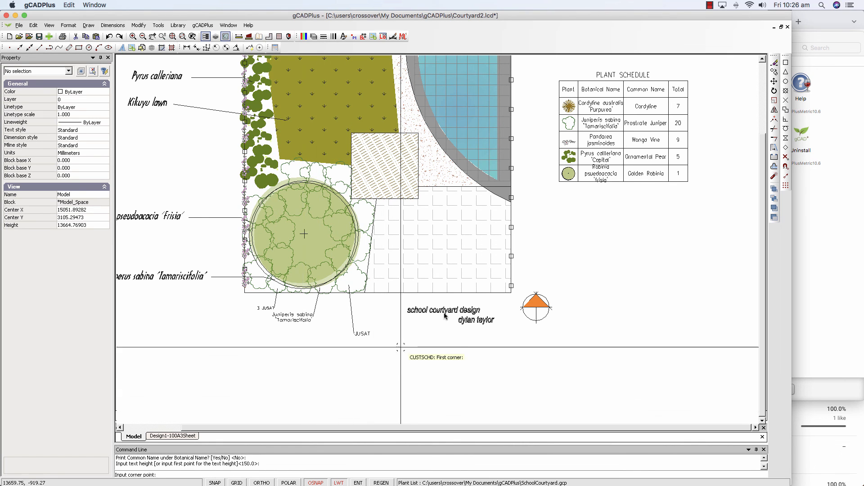
{"action": "left_click", "coordinate": [580, 202]}
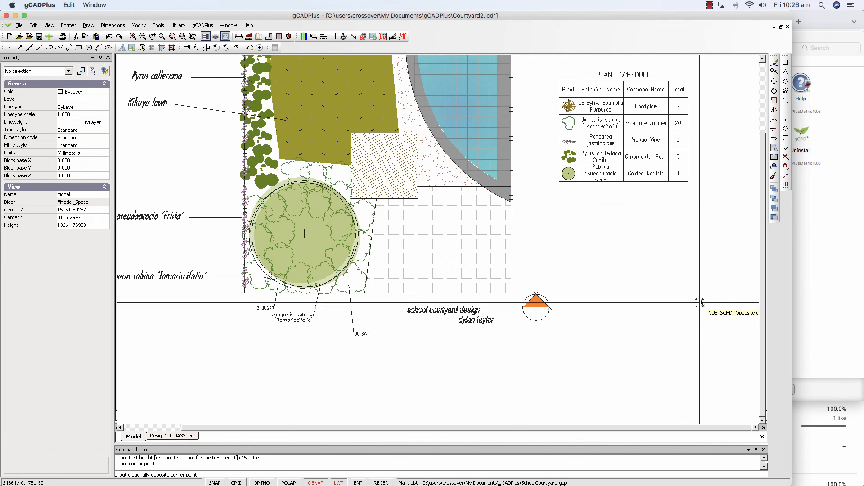
{"action": "left_click", "coordinate": [713, 309]}
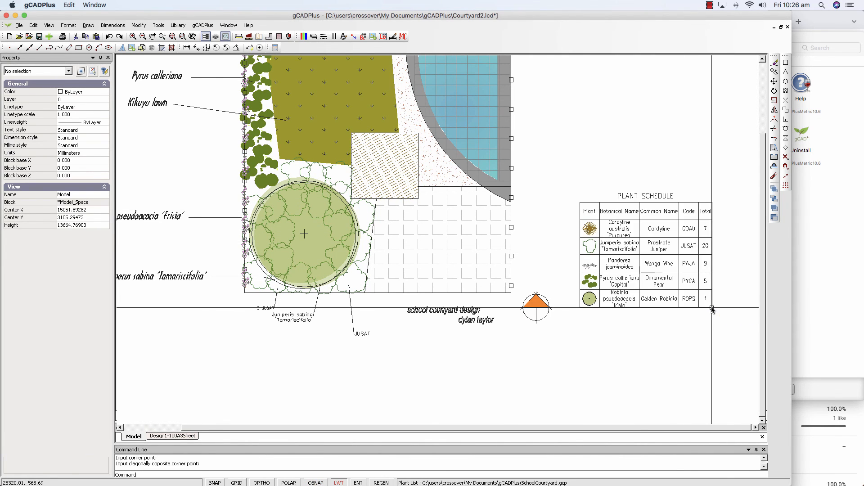
{"action": "scroll", "coordinate": [691, 256], "scroll_direction": "up", "scroll_amount": 2}
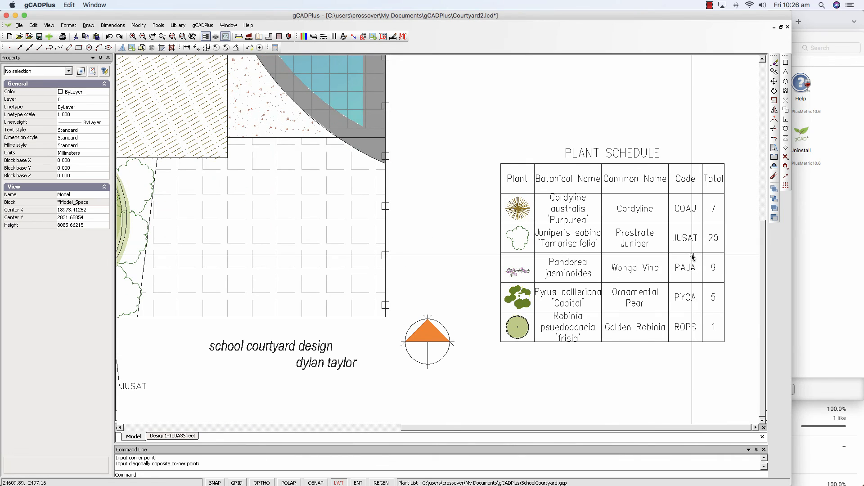
{"action": "scroll", "coordinate": [692, 258], "scroll_direction": "down", "scroll_amount": 2}
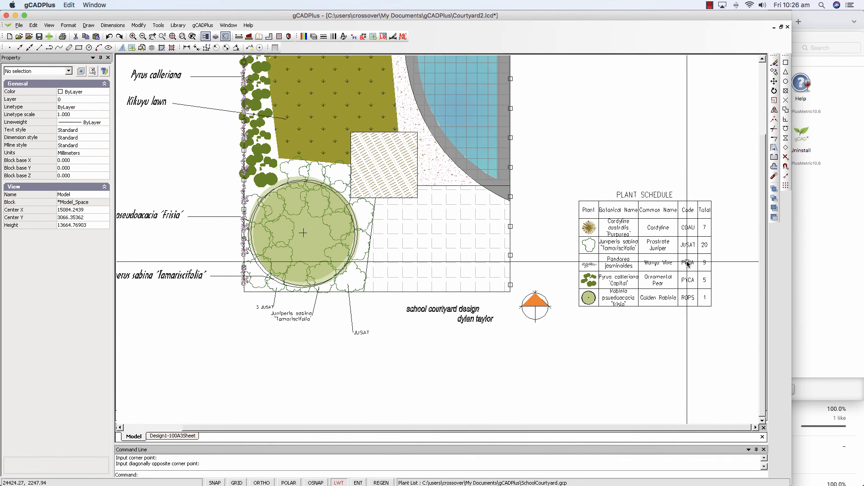